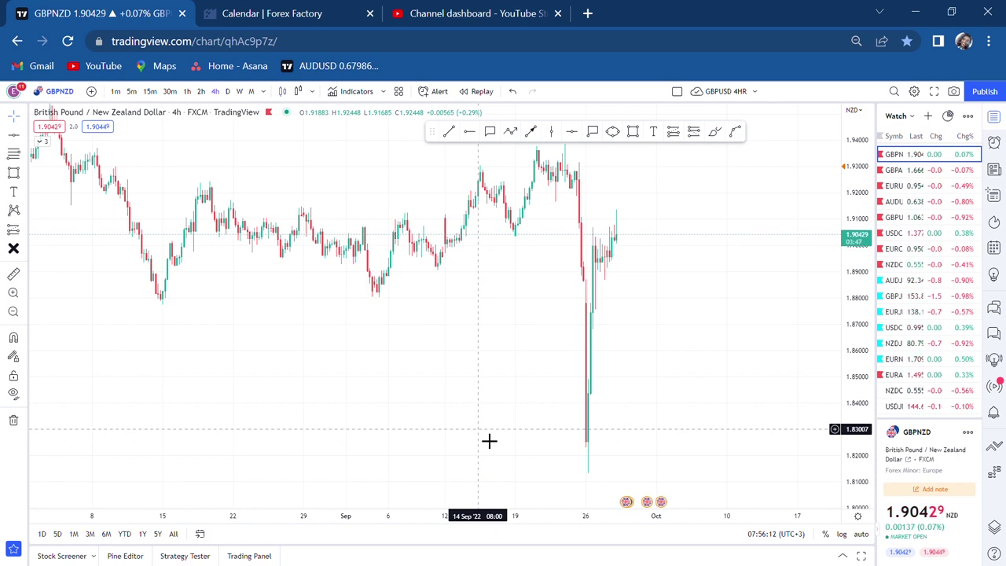
Box the August–September trading range with a green shaded rectangle.
{"action": "left_click_drag", "start_coordinate": [671, 330], "coordinate": [727, 388]}
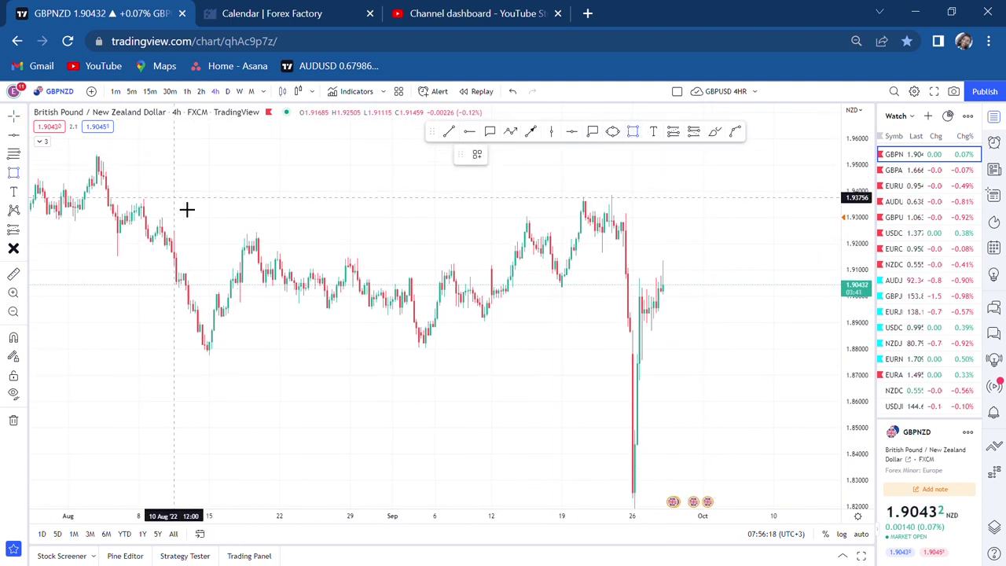
{"action": "mouse_move", "coordinate": [169, 195]}
{"action": "left_mouse_down"}
{"action": "mouse_move", "coordinate": [668, 291]}
{"action": "mouse_move", "coordinate": [736, 316]}
{"action": "mouse_move", "coordinate": [719, 372]}
{"action": "mouse_move", "coordinate": [727, 363]}
{"action": "left_mouse_up"}
{"action": "left_click_drag", "start_coordinate": [581, 380], "coordinate": [581, 292]}
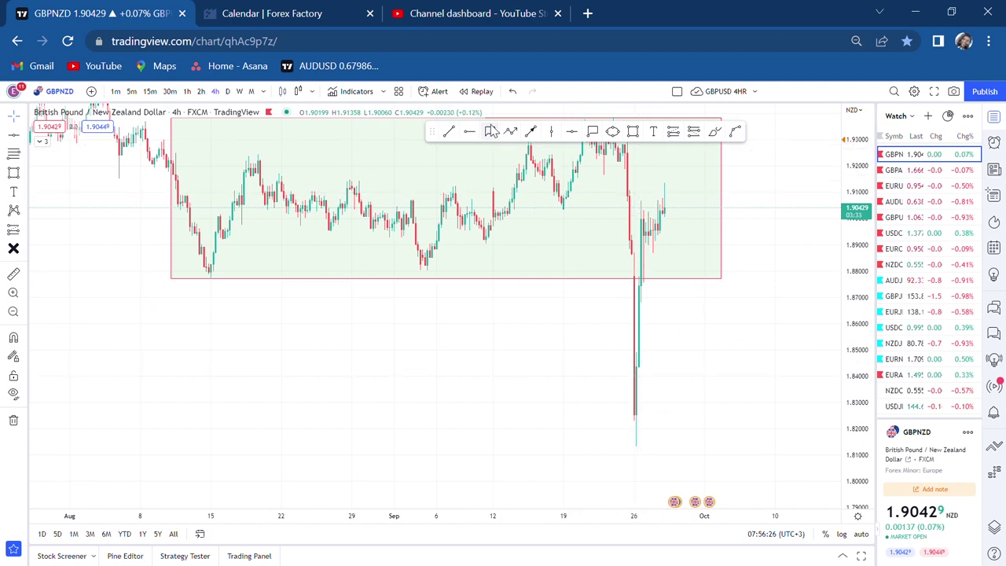
Draw an arrow from below the range pointing up at the spike's recovery.
{"action": "left_click", "coordinate": [527, 132]}
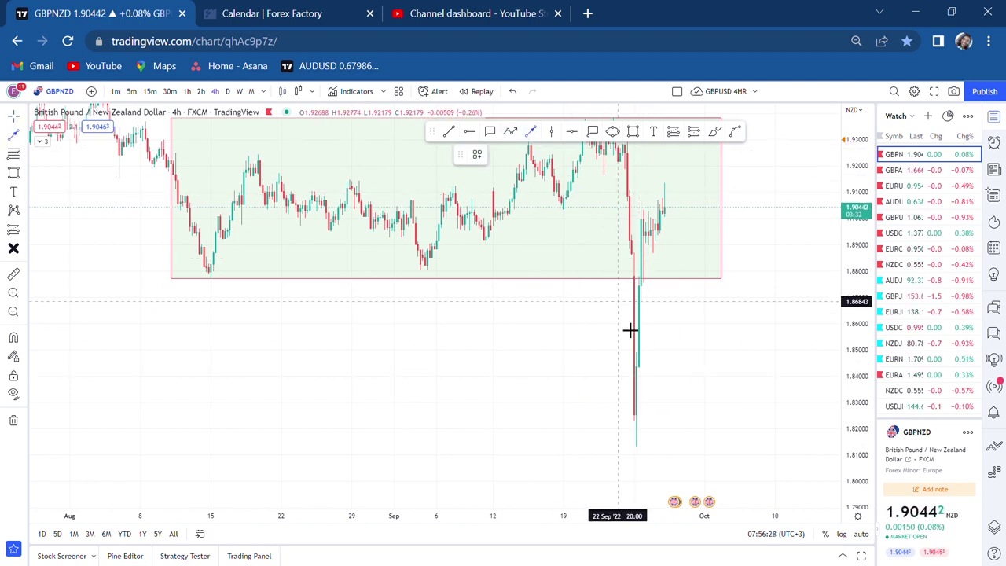
{"action": "left_click", "coordinate": [547, 358]}
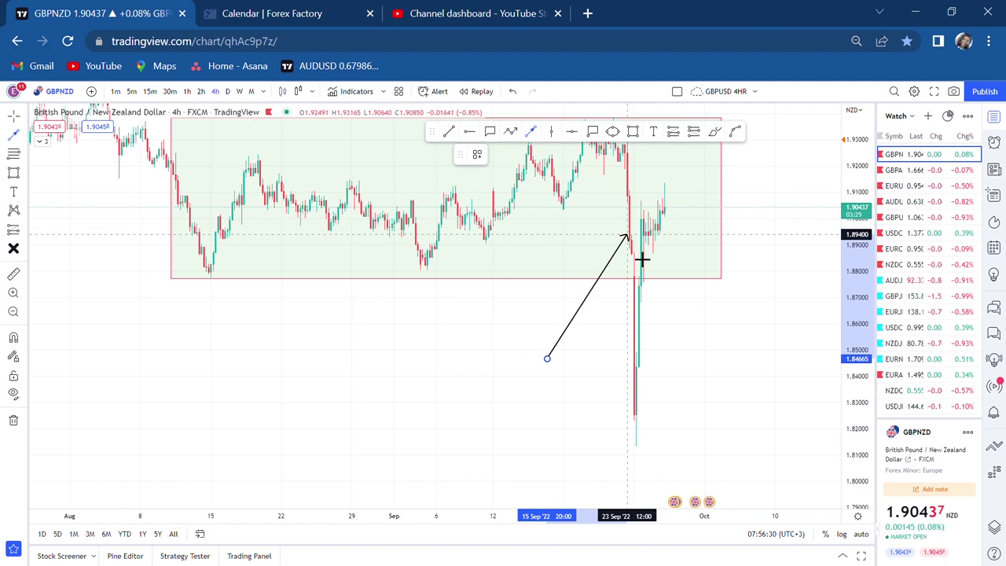
{"action": "left_click", "coordinate": [625, 315]}
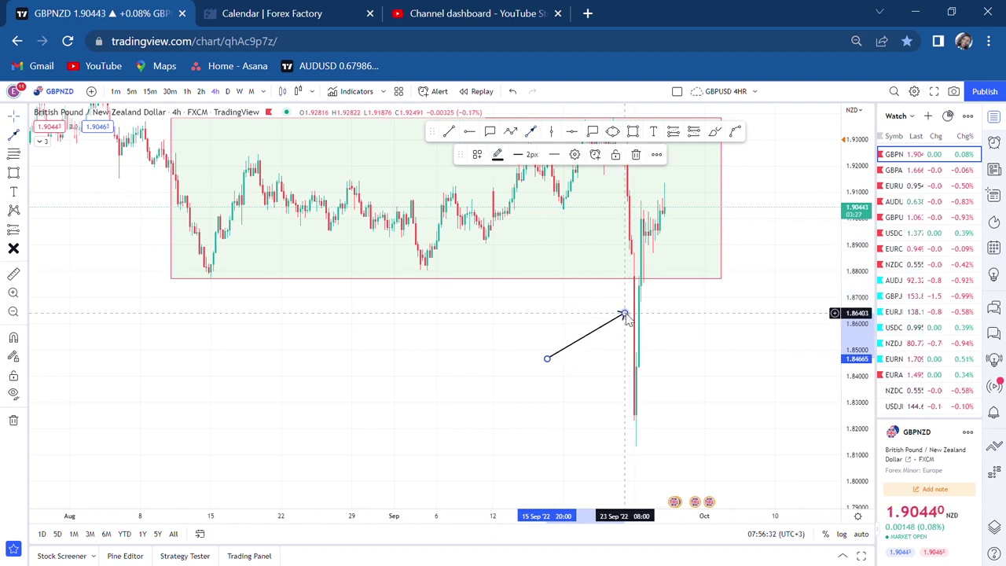
{"action": "left_click", "coordinate": [669, 335]}
{"action": "mouse_move", "coordinate": [669, 335]}
{"action": "left_mouse_down"}
{"action": "mouse_move", "coordinate": [605, 354]}
{"action": "mouse_move", "coordinate": [597, 368]}
{"action": "left_mouse_up"}
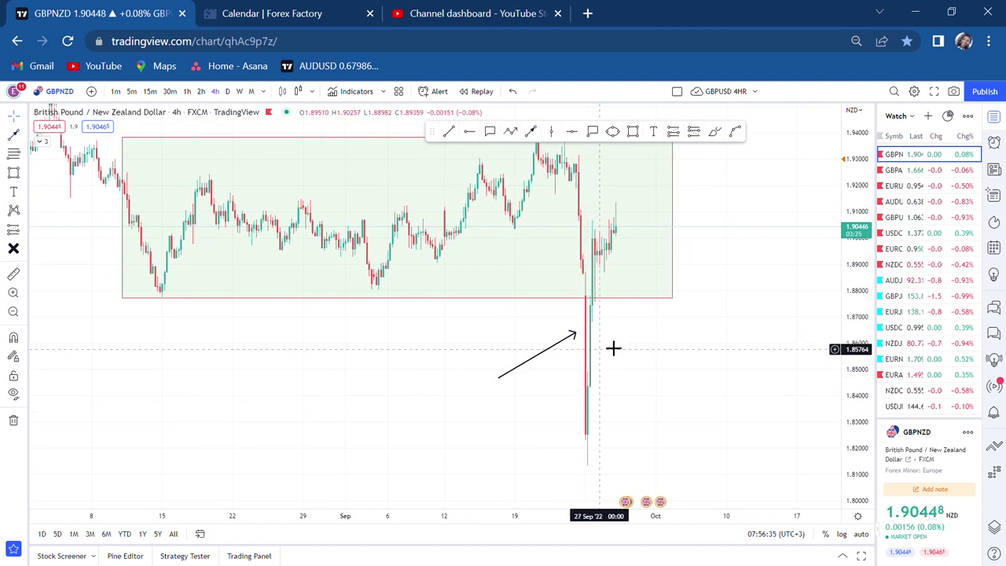
Draw a downward projection arrow from the latest candles to well below the range.
{"action": "left_click", "coordinate": [510, 132]}
{"action": "left_click", "coordinate": [619, 221]}
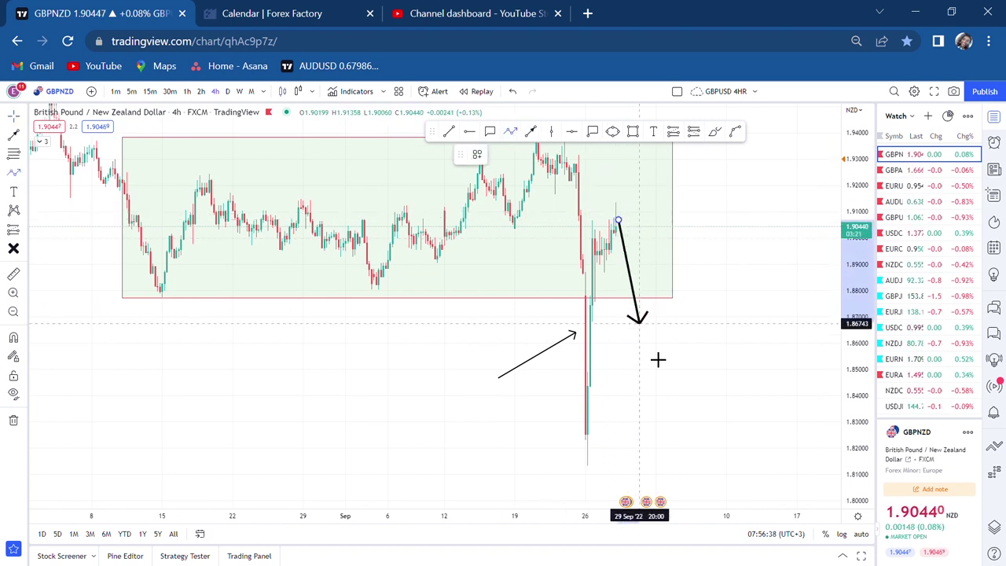
{"action": "left_click", "coordinate": [666, 424]}
{"action": "left_click_drag", "start_coordinate": [727, 408], "coordinate": [786, 406]}
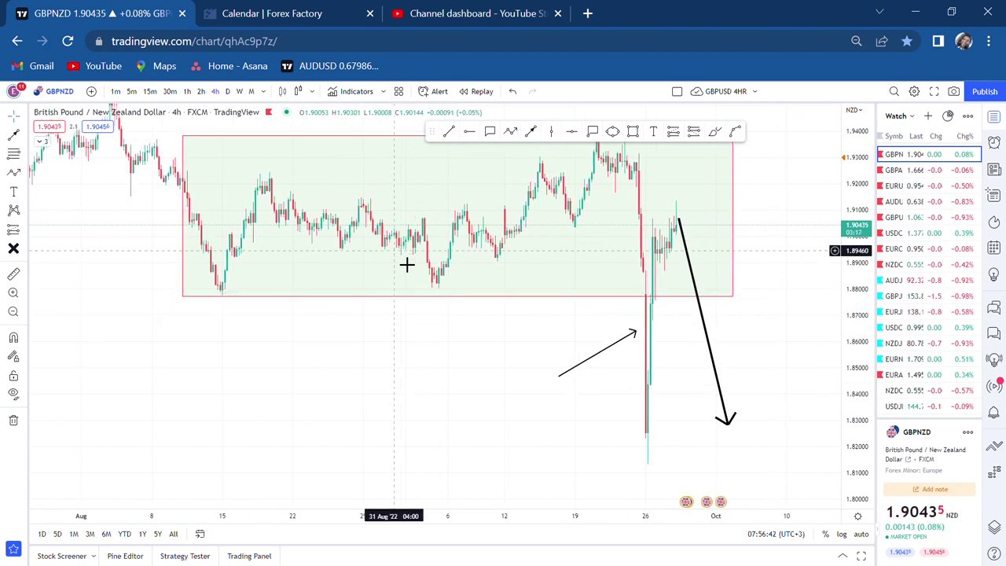
{"action": "scroll", "coordinate": [680, 334], "scroll_direction": "up", "scroll_amount": 1}
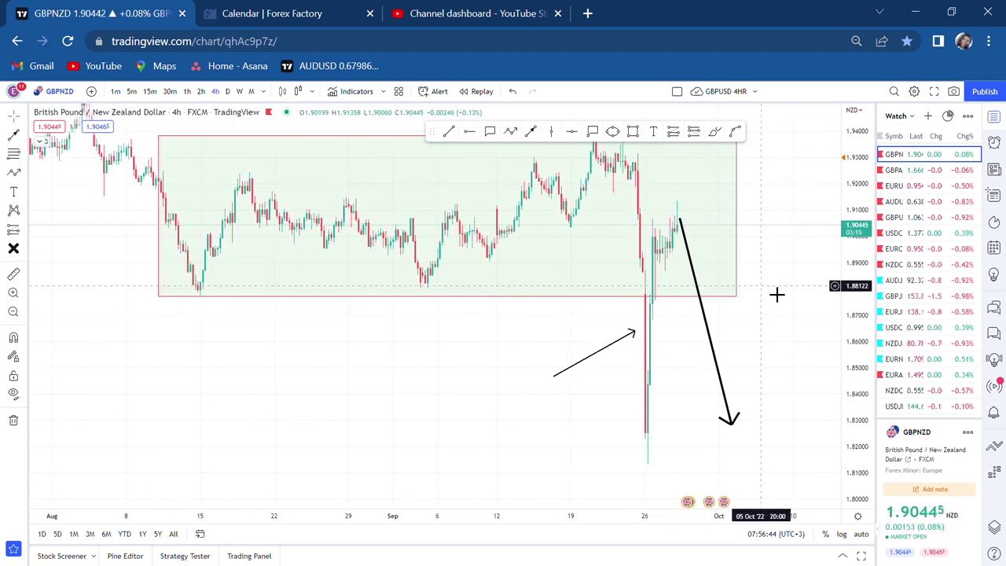
{"action": "left_click_drag", "start_coordinate": [768, 299], "coordinate": [729, 307]}
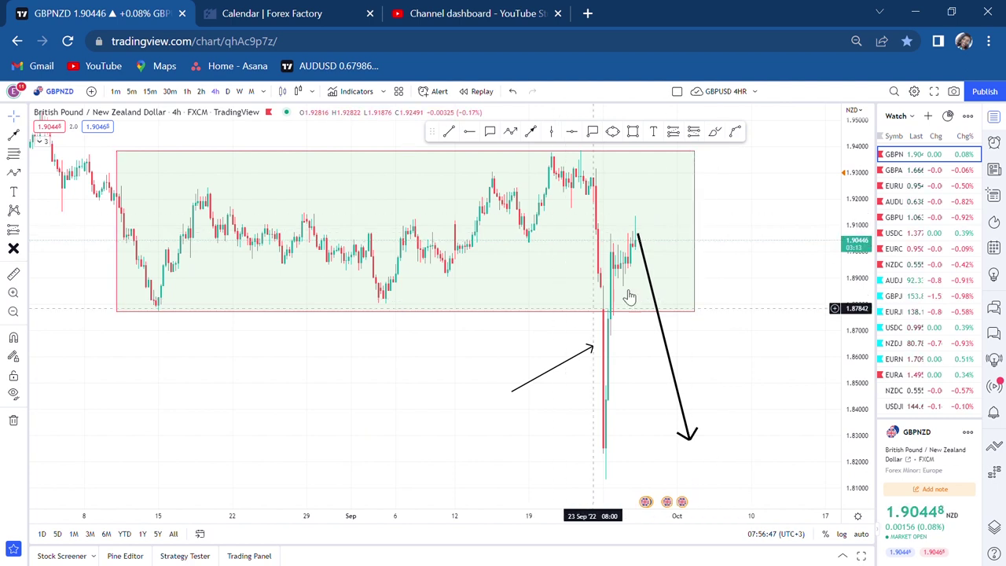
{"action": "left_click_drag", "start_coordinate": [732, 370], "coordinate": [682, 255]}
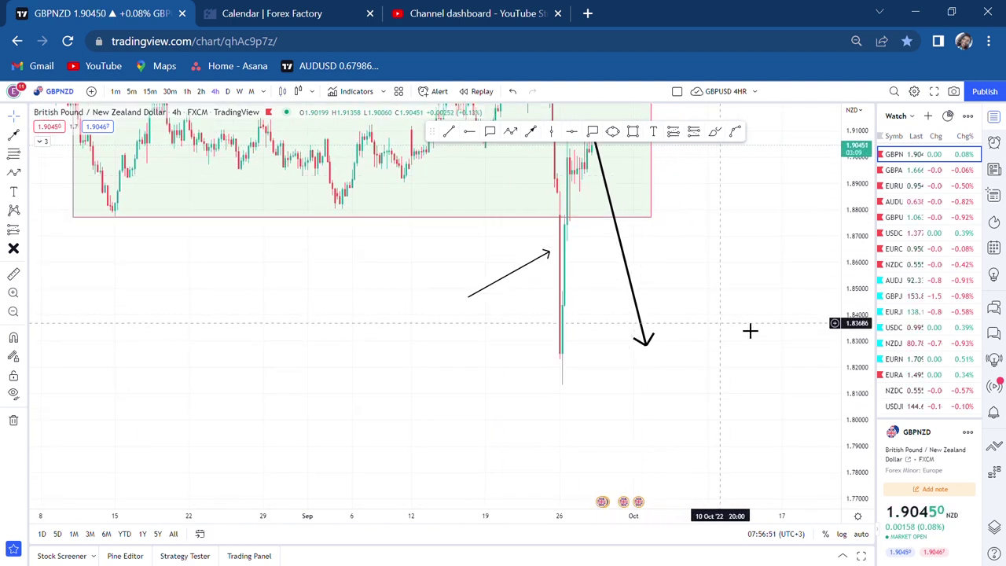
{"action": "left_click_drag", "start_coordinate": [867, 252], "coordinate": [864, 350]}
{"action": "left_click_drag", "start_coordinate": [741, 241], "coordinate": [769, 301]}
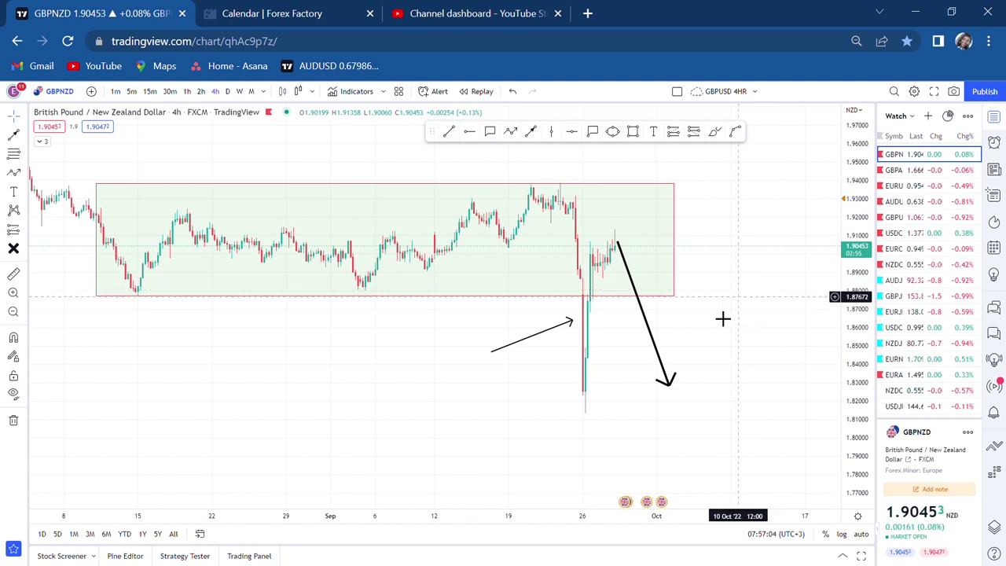
Delete the downward projection arrow and the arrow pointing at the spike.
{"action": "left_click", "coordinate": [651, 329]}
{"action": "key", "text": "Delete"}
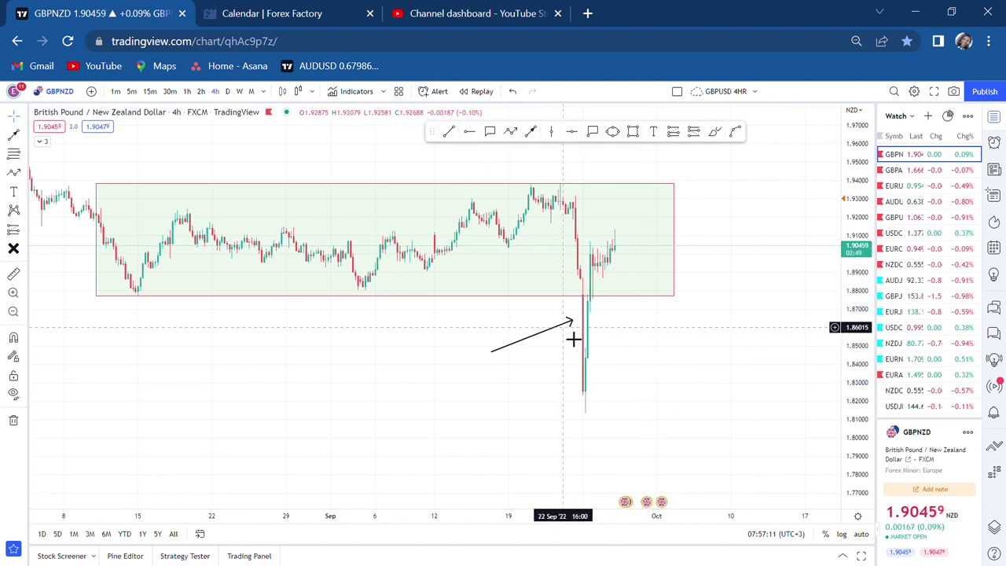
{"action": "left_click", "coordinate": [564, 324]}
{"action": "key", "text": "Delete"}
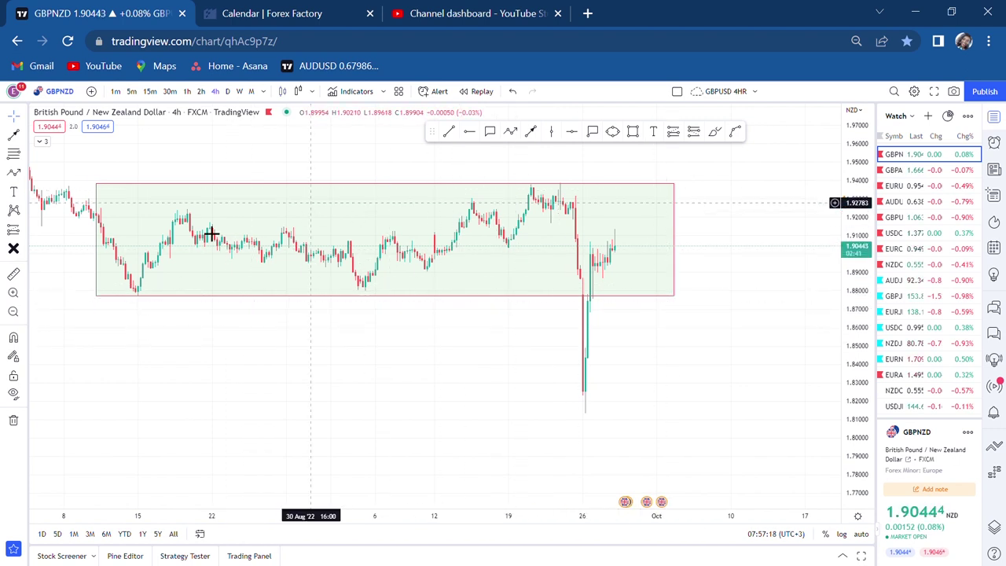
Add a 'bos' text label at font size 32 just below the range box near the spike.
{"action": "left_click", "coordinate": [397, 220]}
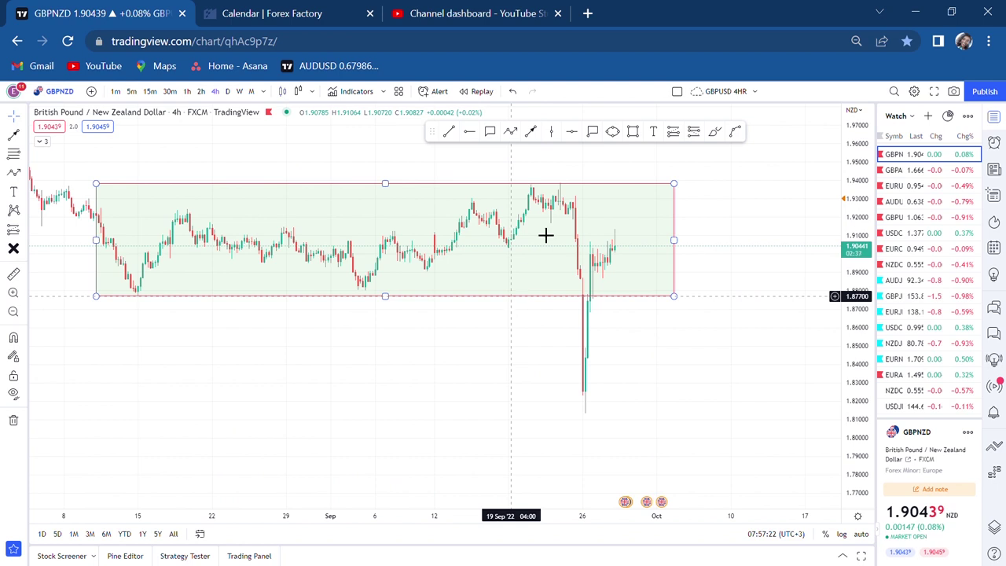
{"action": "left_click", "coordinate": [654, 133]}
{"action": "left_click", "coordinate": [517, 315]}
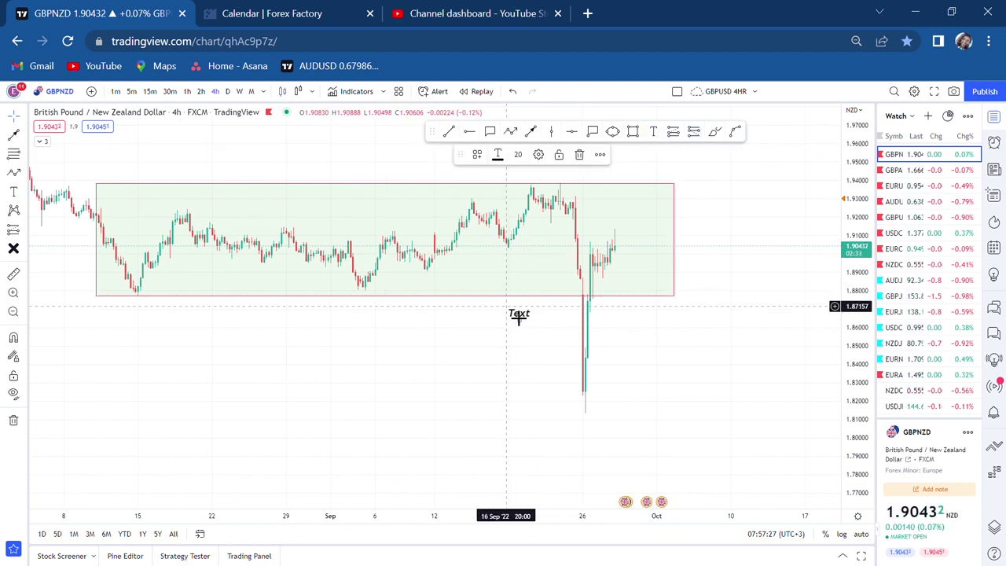
{"action": "type", "text": "bos"}
{"action": "left_click", "coordinate": [481, 237]}
{"action": "left_click", "coordinate": [454, 393]}
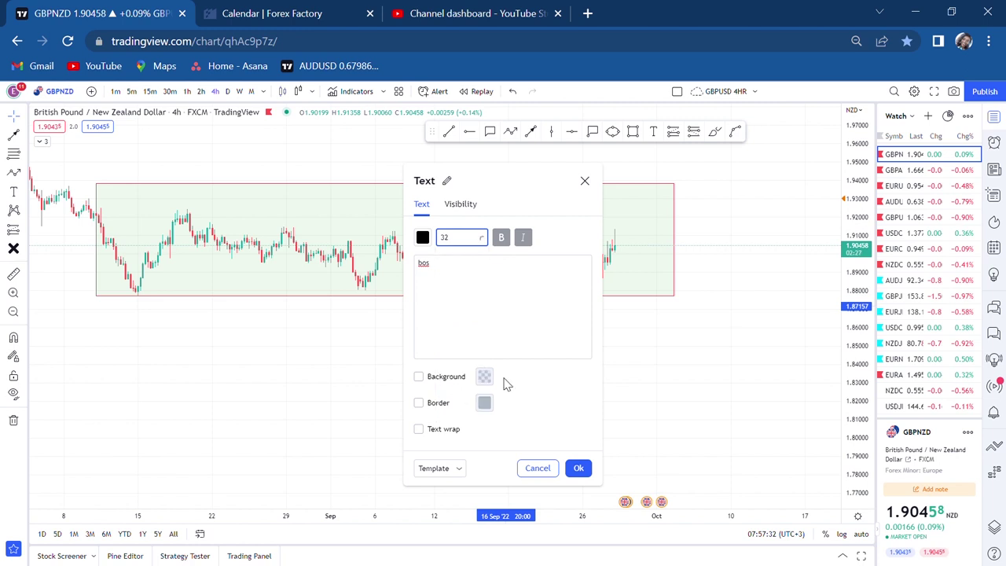
{"action": "left_click", "coordinate": [665, 391]}
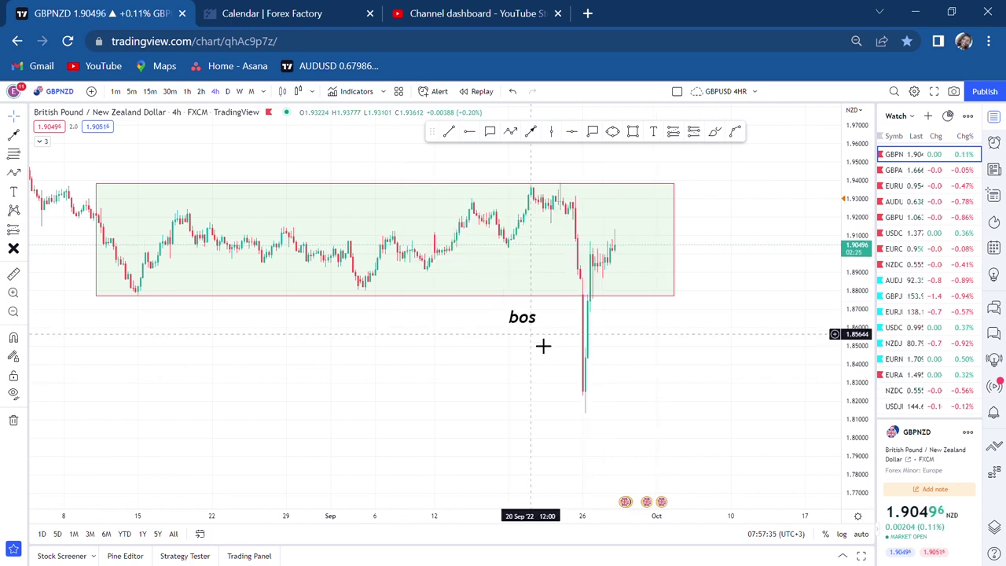
{"action": "left_click_drag", "start_coordinate": [530, 328], "coordinate": [554, 316]}
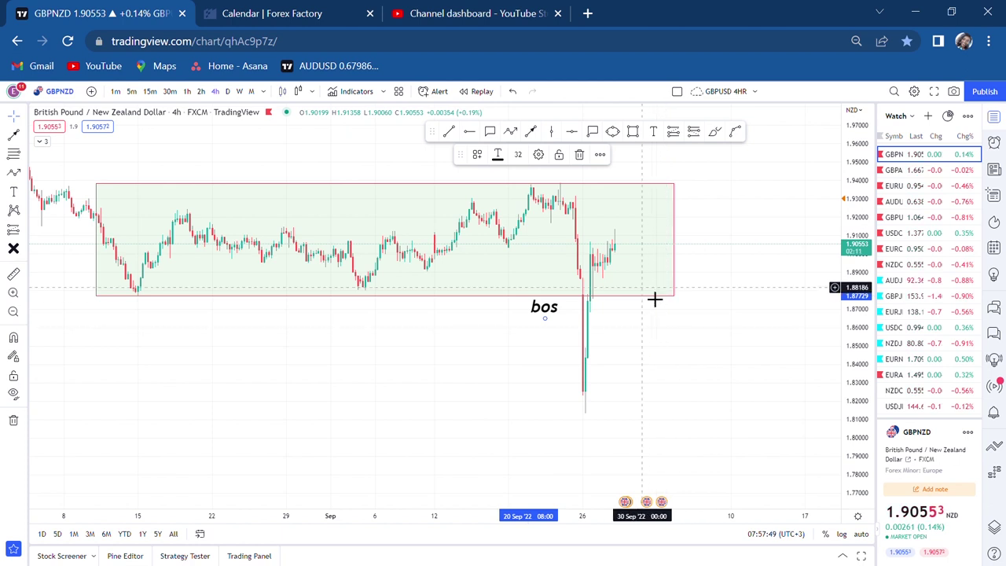
{"action": "scroll", "coordinate": [655, 299], "scroll_direction": "up", "scroll_amount": 1}
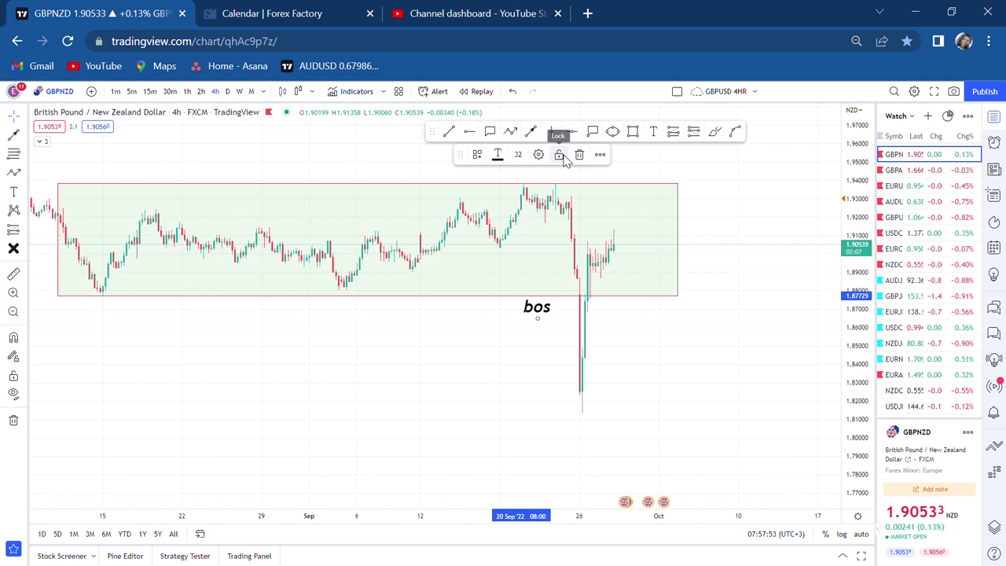
{"action": "left_click", "coordinate": [633, 134]}
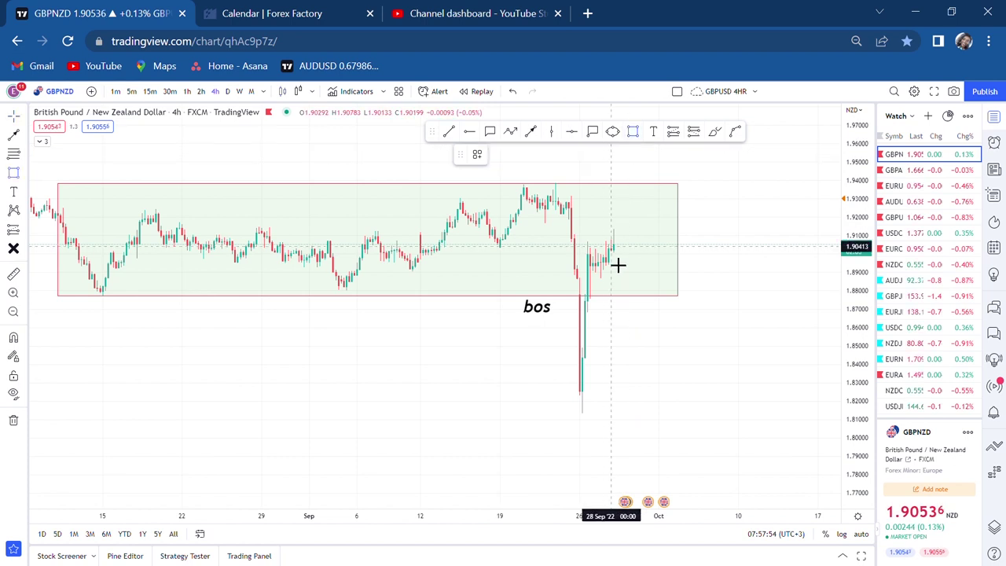
{"action": "mouse_move", "coordinate": [571, 229]}
{"action": "left_mouse_down"}
{"action": "mouse_move", "coordinate": [679, 286]}
{"action": "mouse_move", "coordinate": [688, 309]}
{"action": "left_mouse_up"}
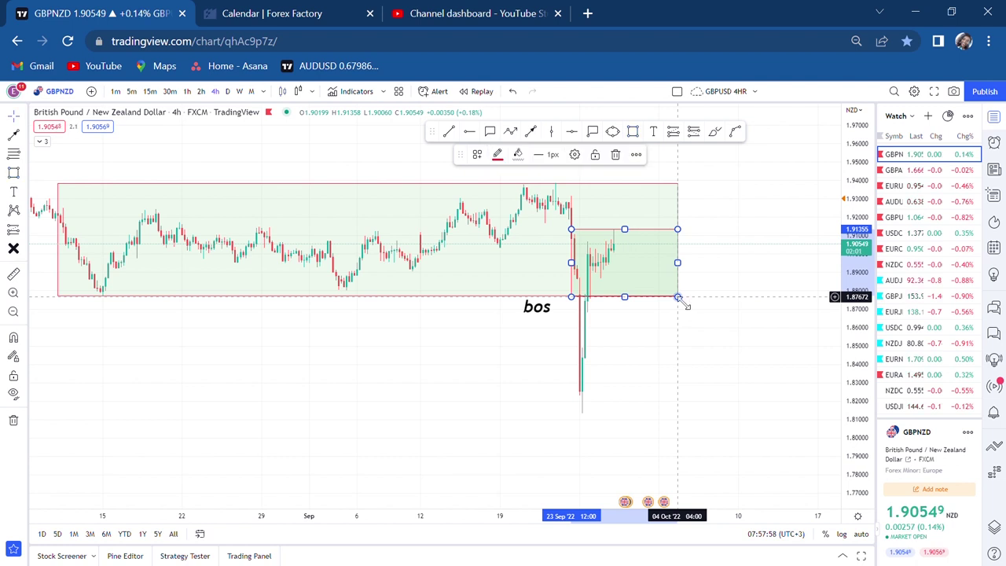
{"action": "left_click", "coordinate": [516, 154]}
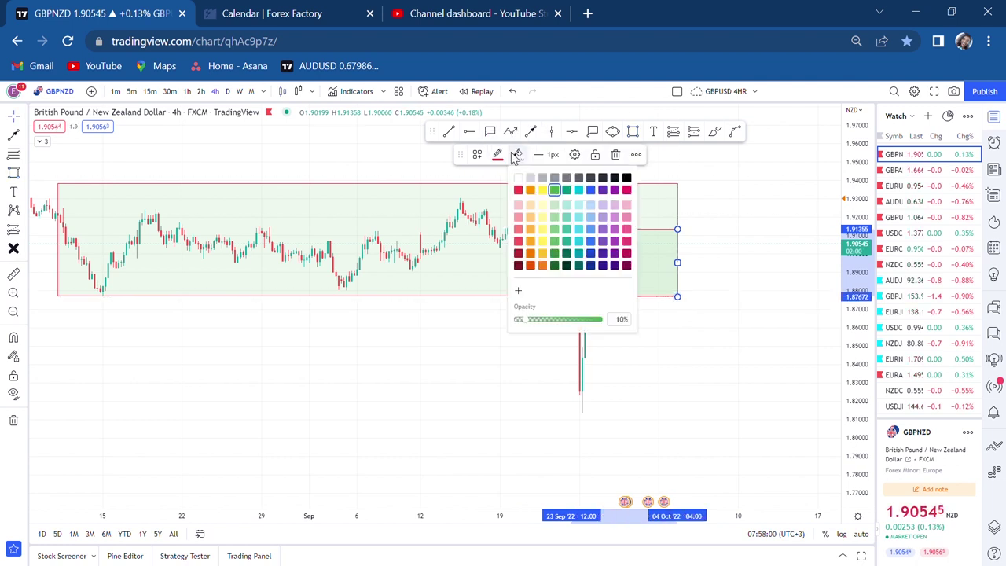
{"action": "left_click", "coordinate": [605, 201]}
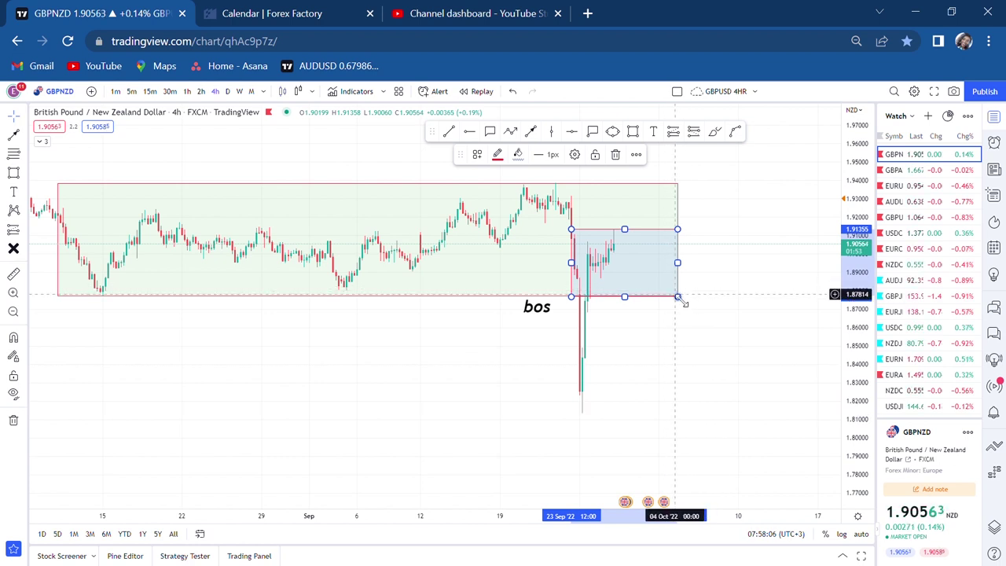
{"action": "key", "text": "Delete"}
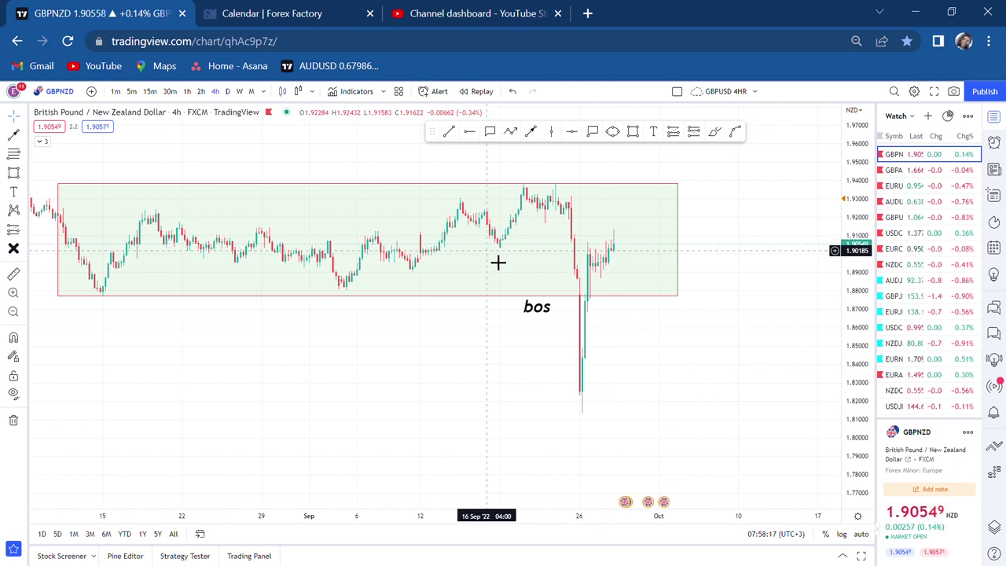
Switch GBPNZD to the daily timeframe and reposition the bos label under the box.
{"action": "left_click", "coordinate": [226, 91]}
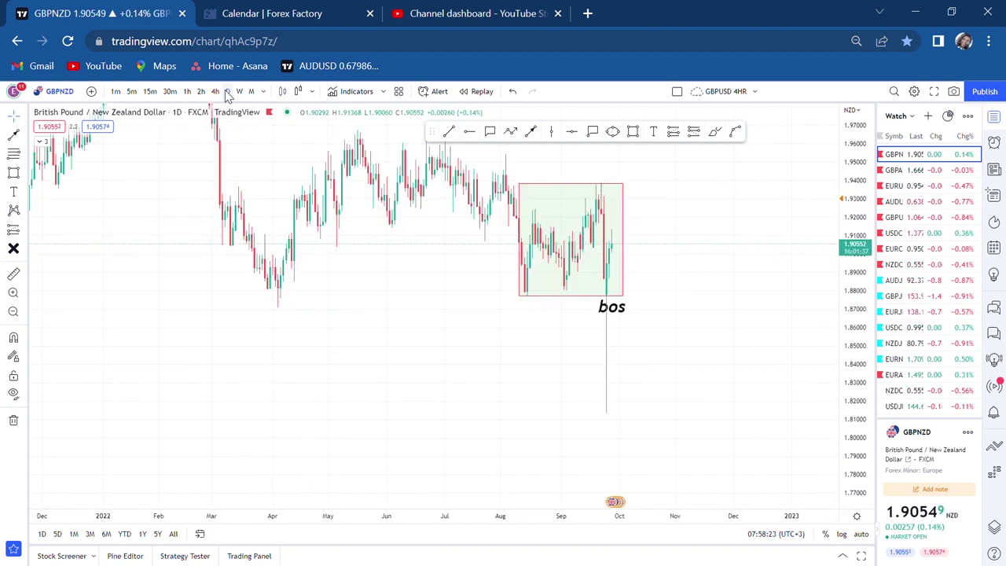
{"action": "scroll", "coordinate": [637, 283], "scroll_direction": "up", "scroll_amount": 2}
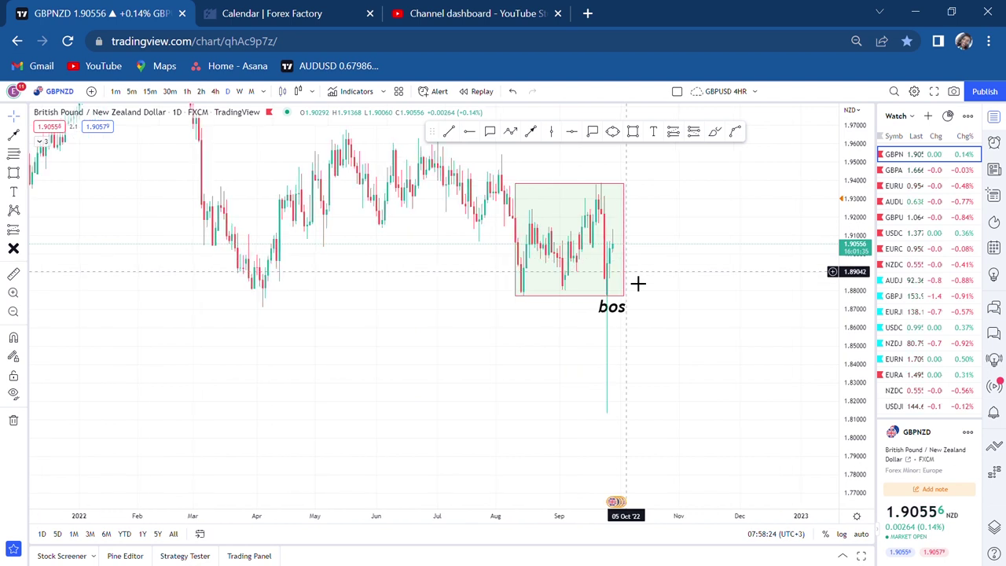
{"action": "left_click_drag", "start_coordinate": [620, 309], "coordinate": [575, 322]}
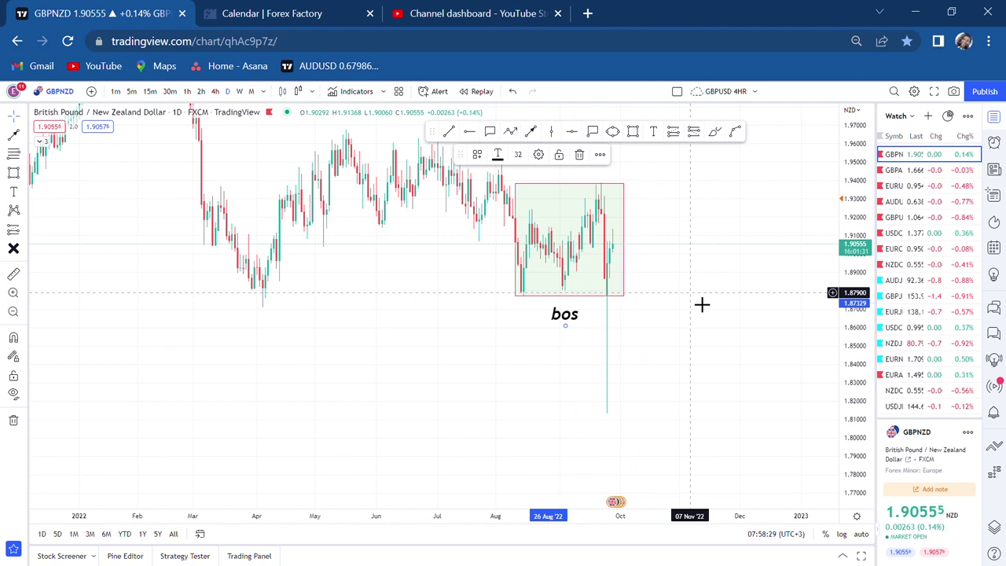
{"action": "scroll", "coordinate": [702, 304], "scroll_direction": "up", "scroll_amount": 1}
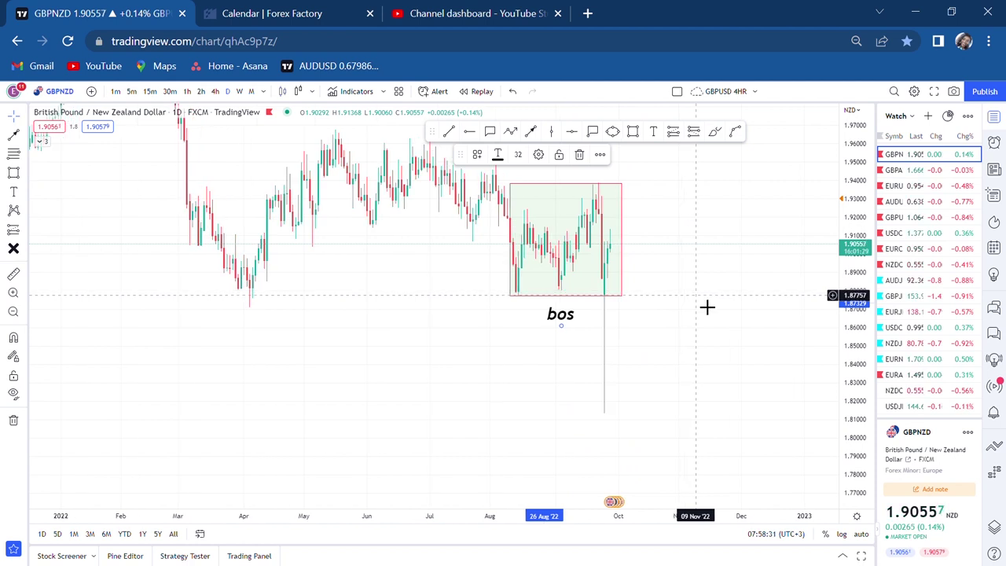
{"action": "scroll", "coordinate": [706, 306], "scroll_direction": "up", "scroll_amount": 2}
{"action": "scroll", "coordinate": [706, 306], "scroll_direction": "up", "scroll_amount": 2}
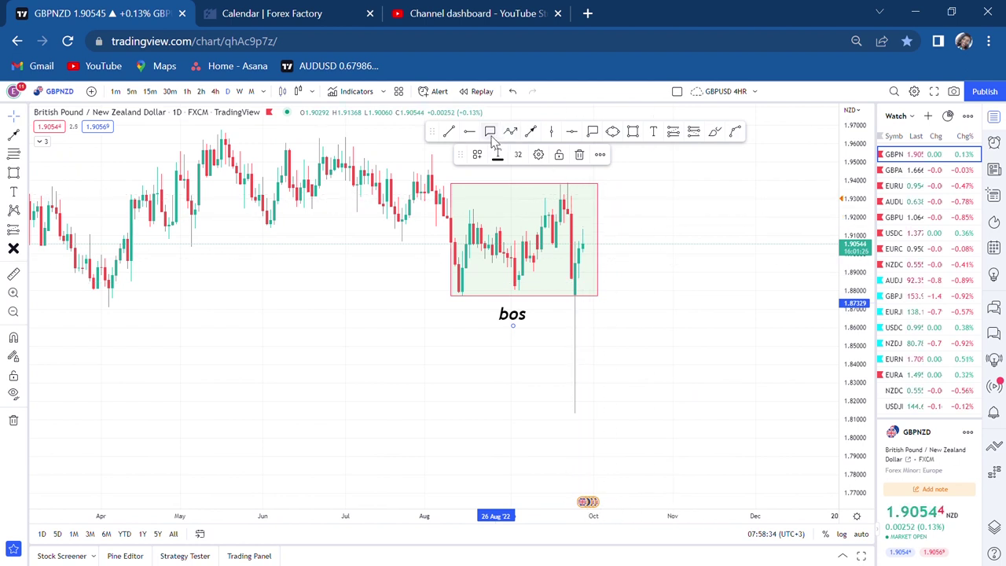
Draw an arrow rising toward the long wick below the bos label, checking 4h then returning to 1D.
{"action": "left_click", "coordinate": [528, 132]}
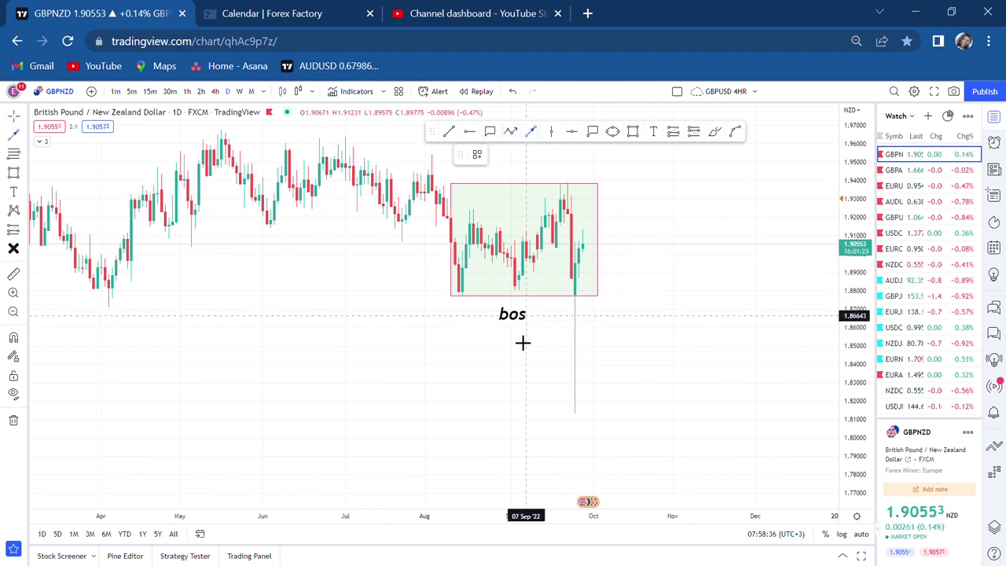
{"action": "left_click", "coordinate": [436, 424]}
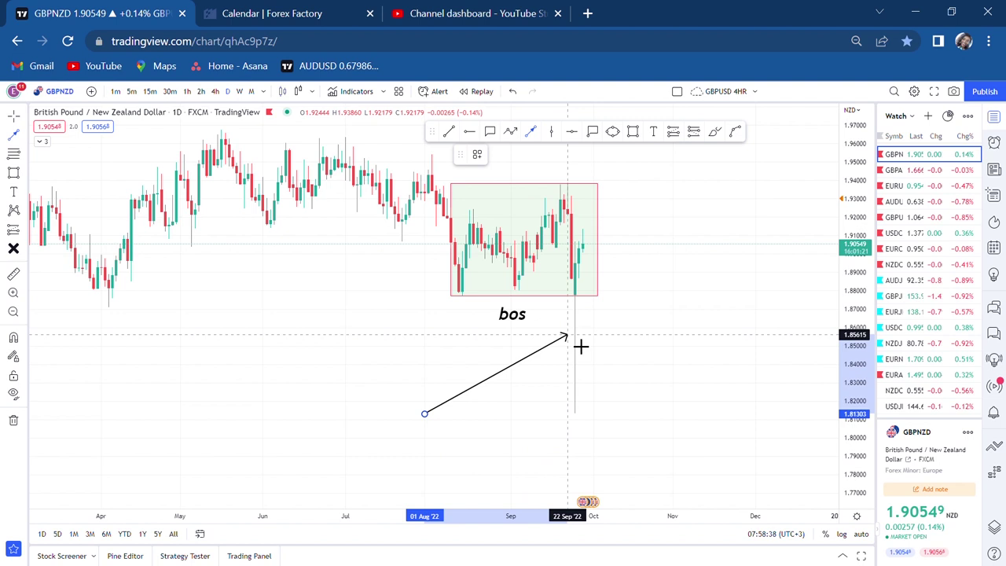
{"action": "left_click", "coordinate": [569, 337]}
{"action": "left_click", "coordinate": [622, 354]}
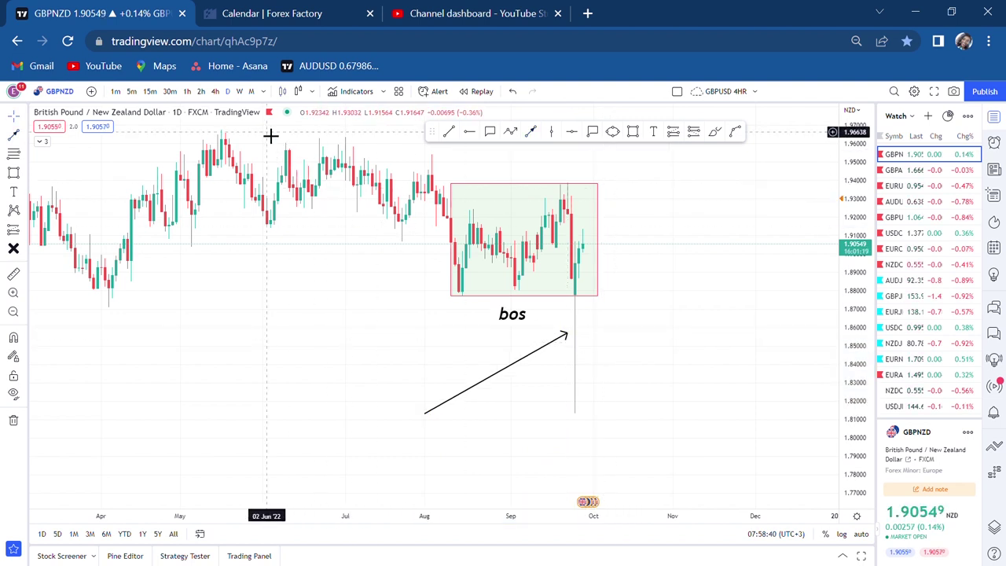
{"action": "left_click", "coordinate": [215, 91]}
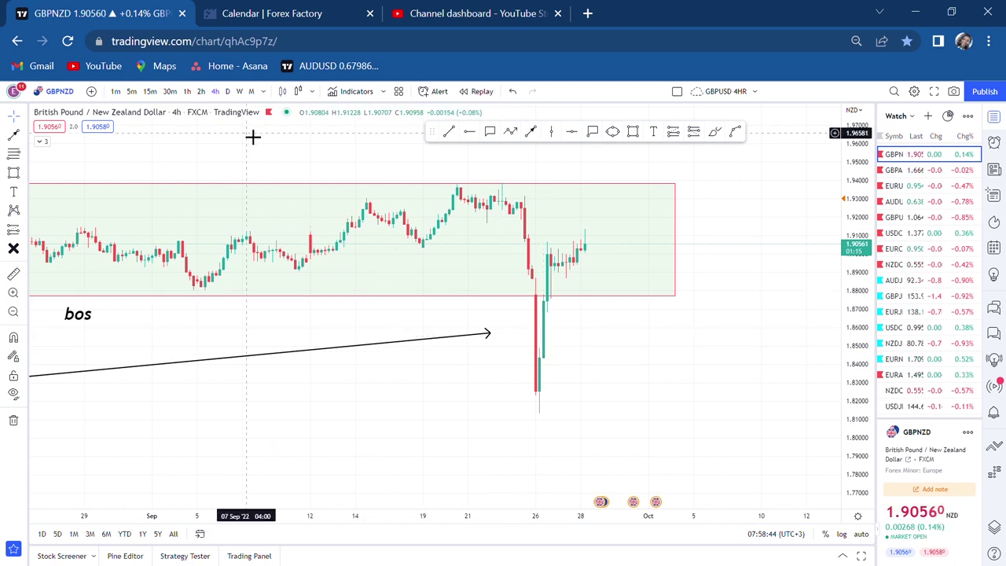
{"action": "left_click", "coordinate": [228, 94]}
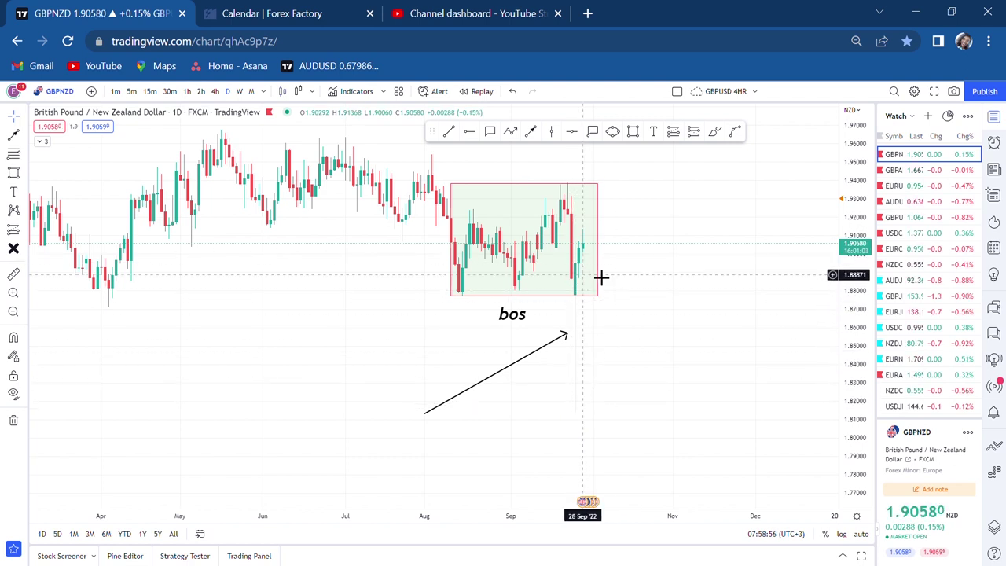
Widen the green zone rectangle rightward to 27 Oct.
{"action": "left_click_drag", "start_coordinate": [647, 252], "coordinate": [657, 361]}
{"action": "left_click", "coordinate": [606, 341]}
{"action": "left_click_drag", "start_coordinate": [607, 341], "coordinate": [674, 344]}
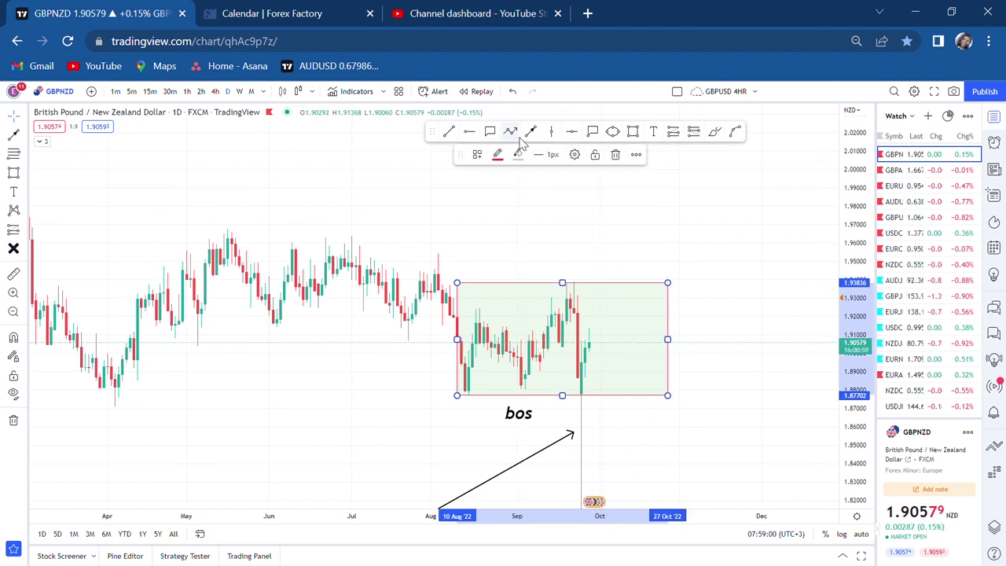
{"action": "left_click", "coordinate": [554, 178]}
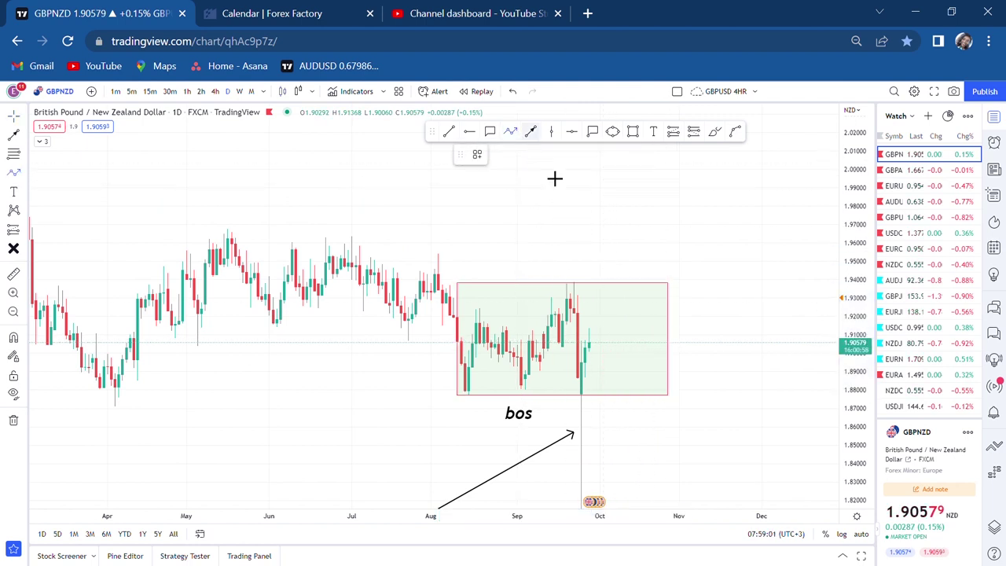
Sketch a zigzag path from the zone's top, ending with an arrowhead near 2.00.
{"action": "left_click", "coordinate": [589, 283]}
{"action": "left_click", "coordinate": [603, 252]}
{"action": "left_click", "coordinate": [622, 281]}
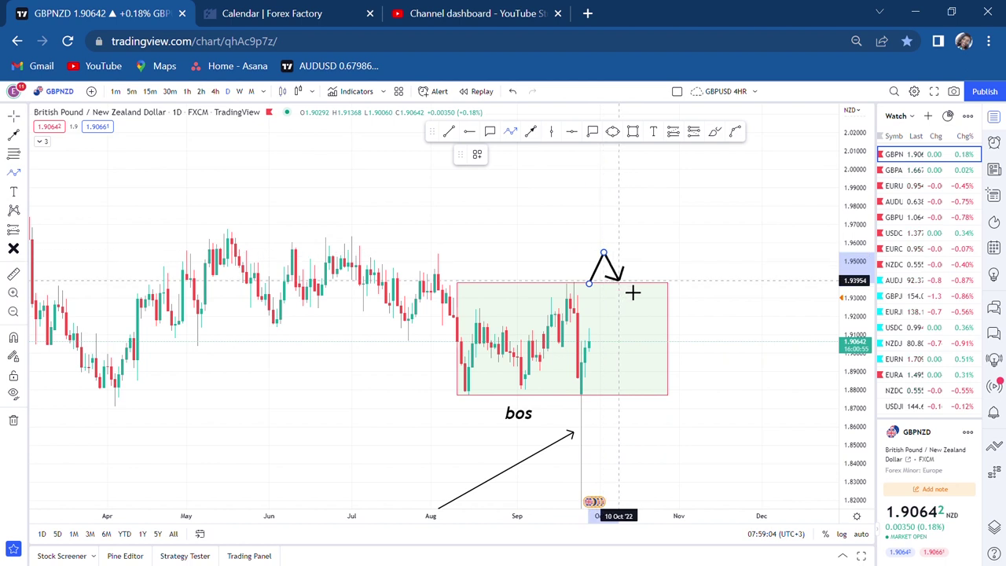
{"action": "double_click", "coordinate": [649, 158]}
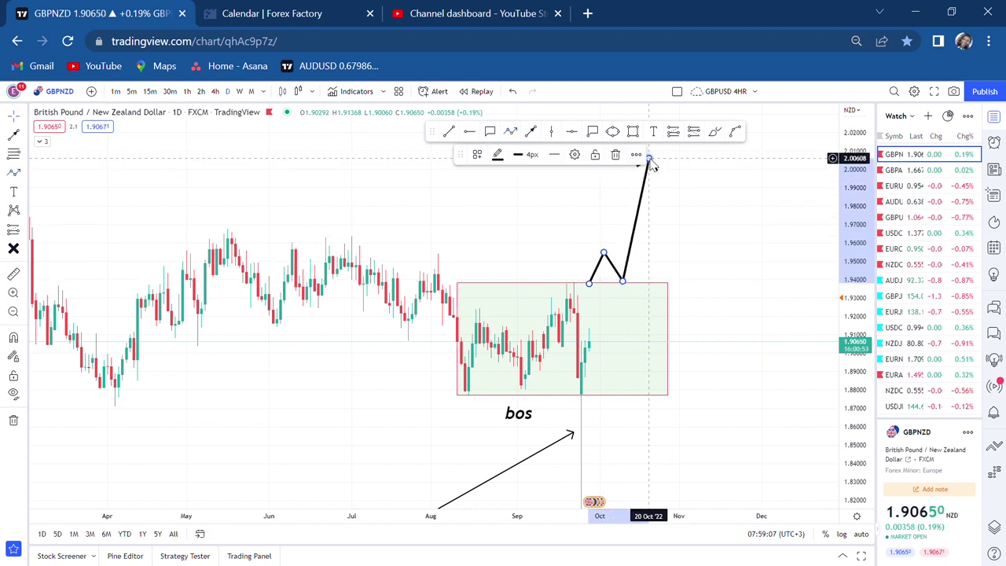
{"action": "left_click_drag", "start_coordinate": [710, 283], "coordinate": [685, 249]}
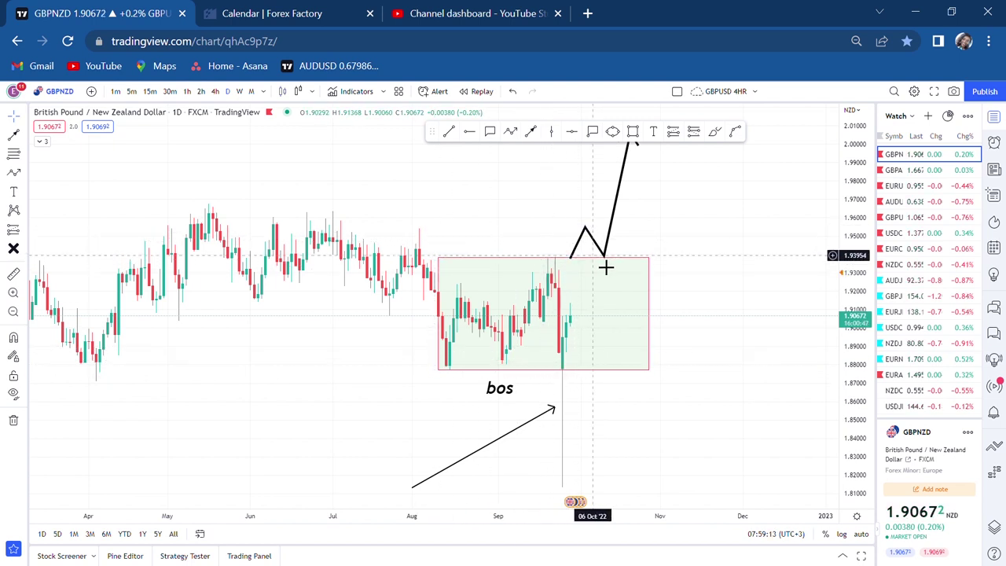
{"action": "left_click_drag", "start_coordinate": [678, 233], "coordinate": [660, 272]}
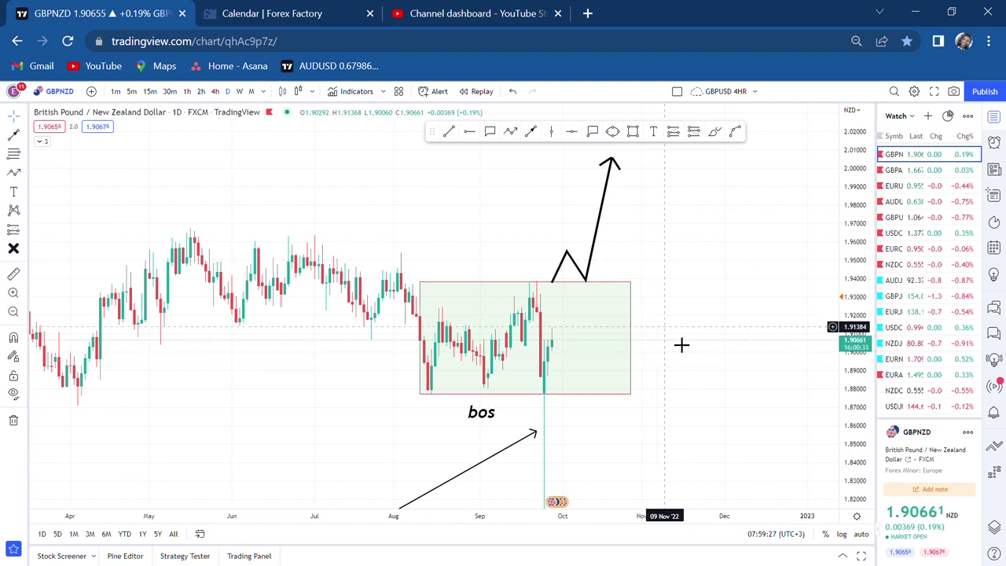
{"action": "left_click_drag", "start_coordinate": [683, 334], "coordinate": [711, 286]}
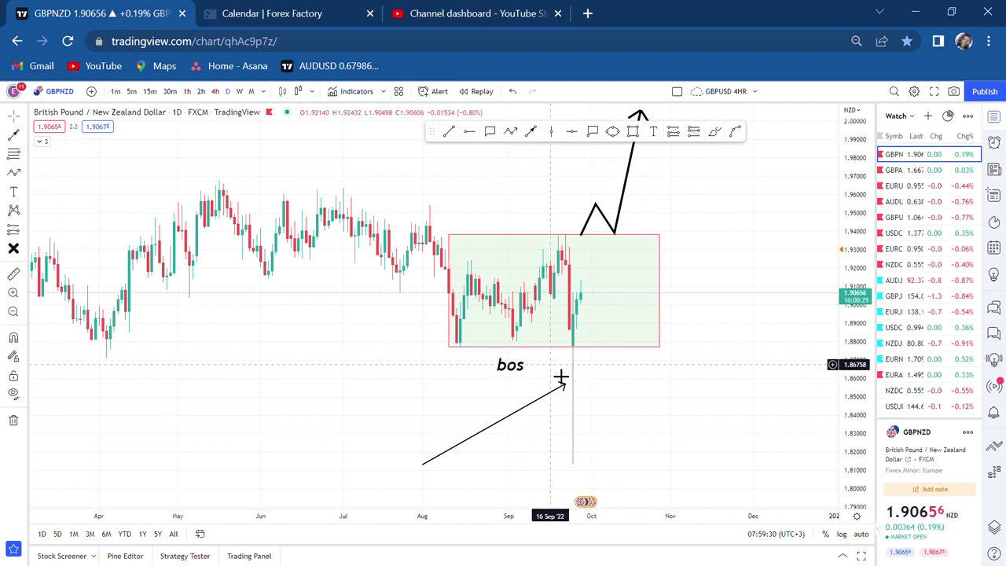
Draw a narrow blue box spanning about 1.94–2.00 above the green zone, plus a red line at 2.00.
{"action": "left_click_drag", "start_coordinate": [699, 258], "coordinate": [682, 328]}
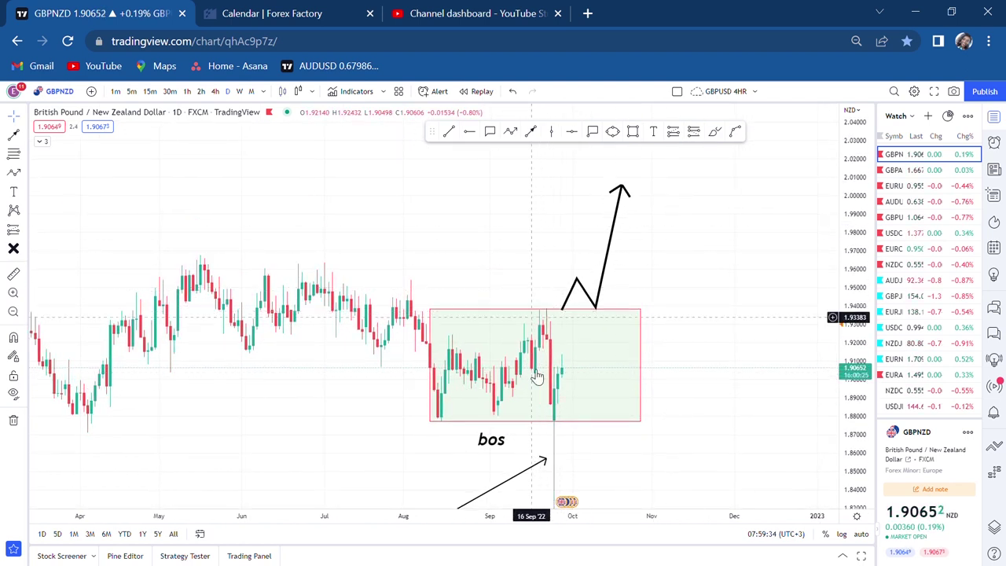
{"action": "left_click", "coordinate": [633, 132]}
{"action": "left_click_drag", "start_coordinate": [513, 425], "coordinate": [539, 310]}
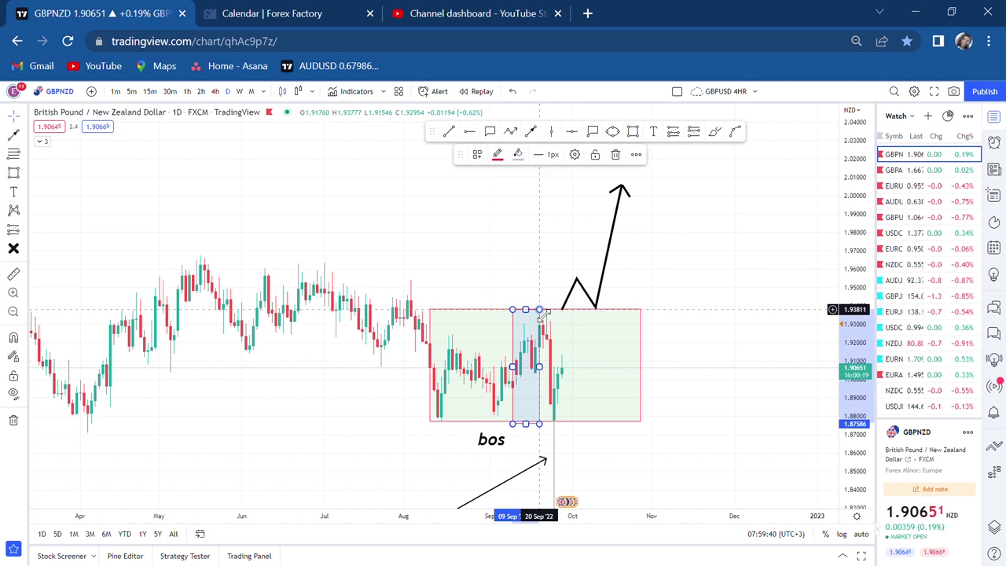
{"action": "left_click_drag", "start_coordinate": [546, 347], "coordinate": [545, 225]}
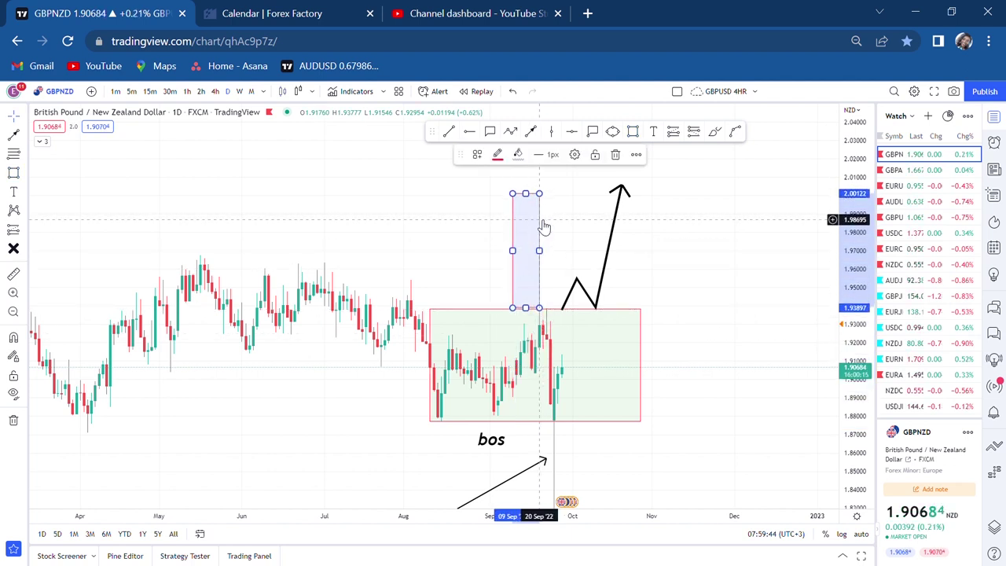
{"action": "left_click", "coordinate": [571, 131]}
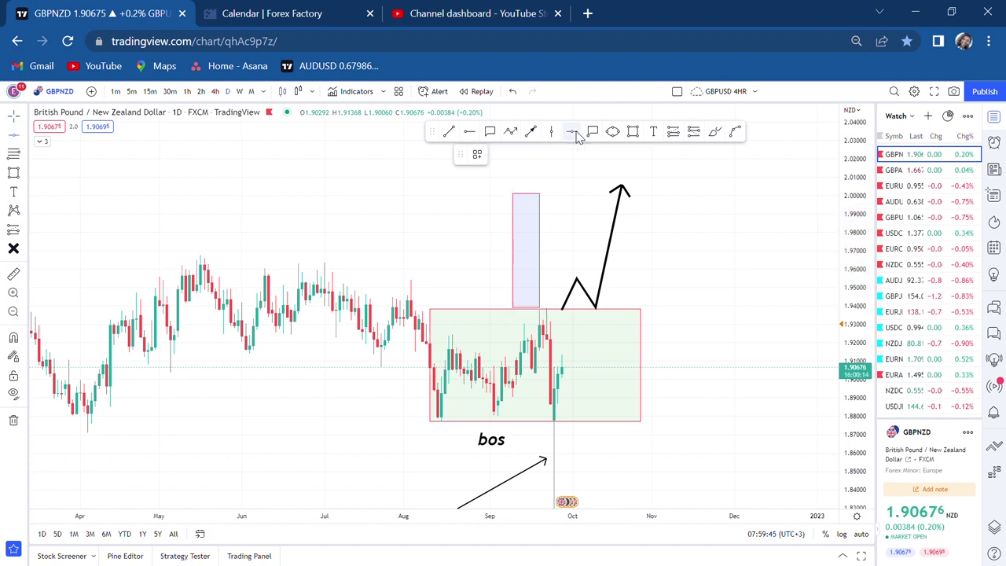
{"action": "left_click", "coordinate": [499, 204]}
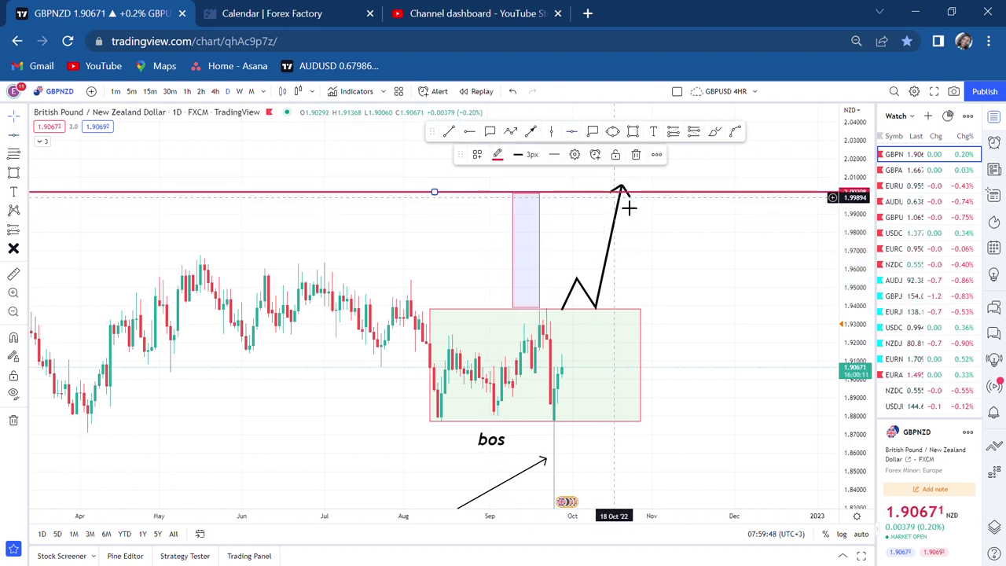
Set the path's arrow tip onto the red 2.00 line and switch to the weekly timeframe.
{"action": "left_click", "coordinate": [621, 193]}
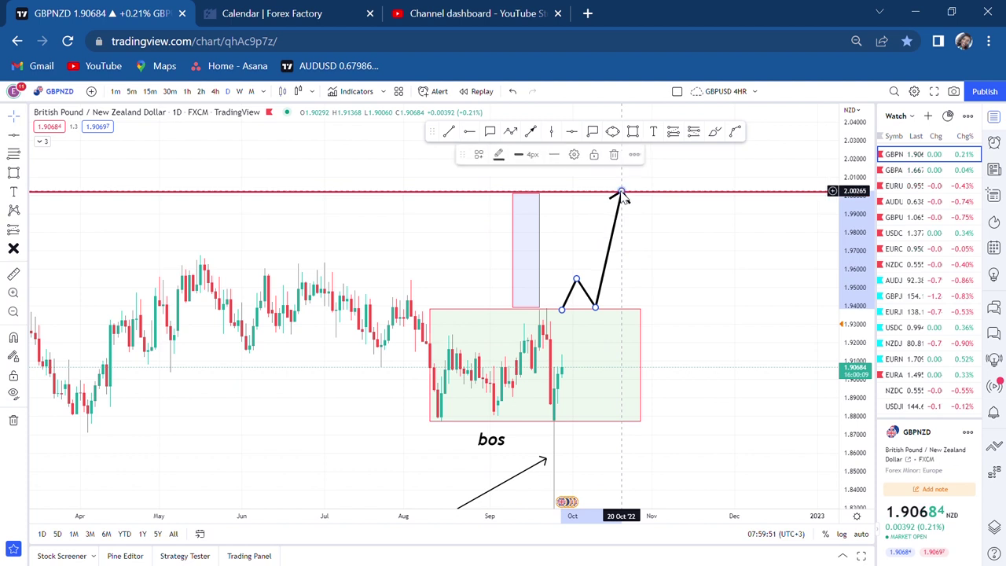
{"action": "left_click_drag", "start_coordinate": [669, 354], "coordinate": [686, 272]}
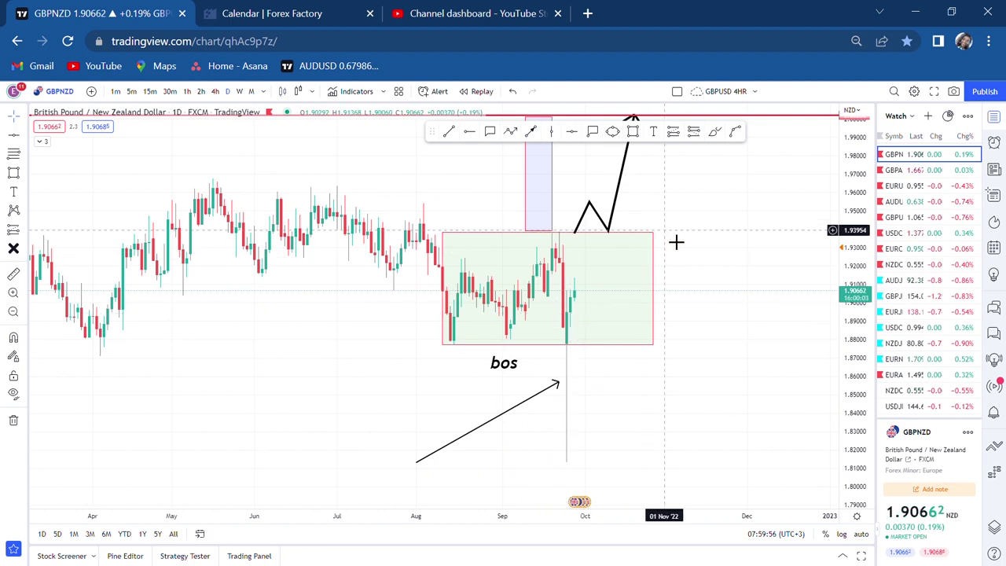
{"action": "left_click_drag", "start_coordinate": [676, 242], "coordinate": [651, 288]}
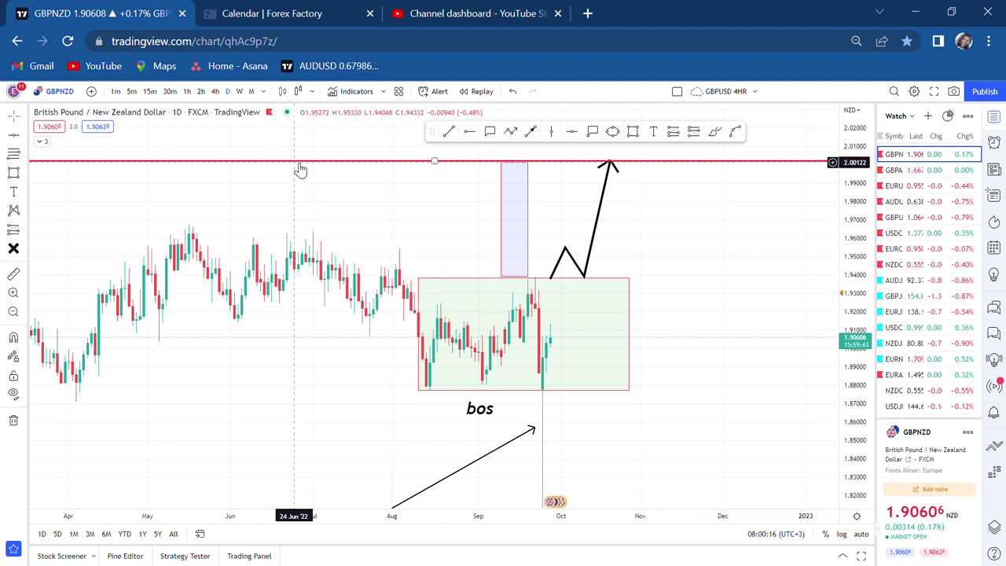
{"action": "left_click", "coordinate": [241, 91]}
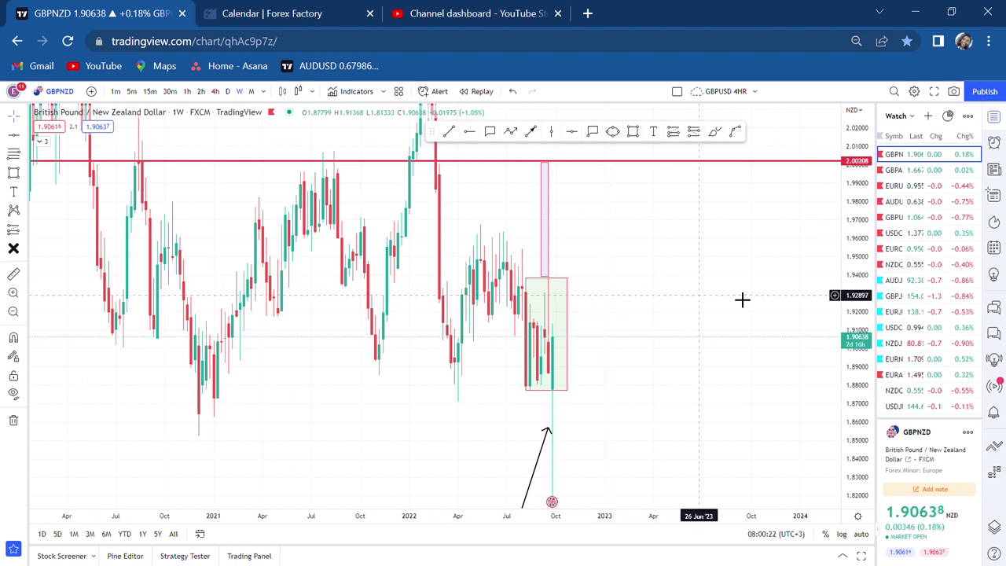
Rescale the weekly price axis and delete the green range rectangle.
{"action": "left_click_drag", "start_coordinate": [859, 255], "coordinate": [859, 314]}
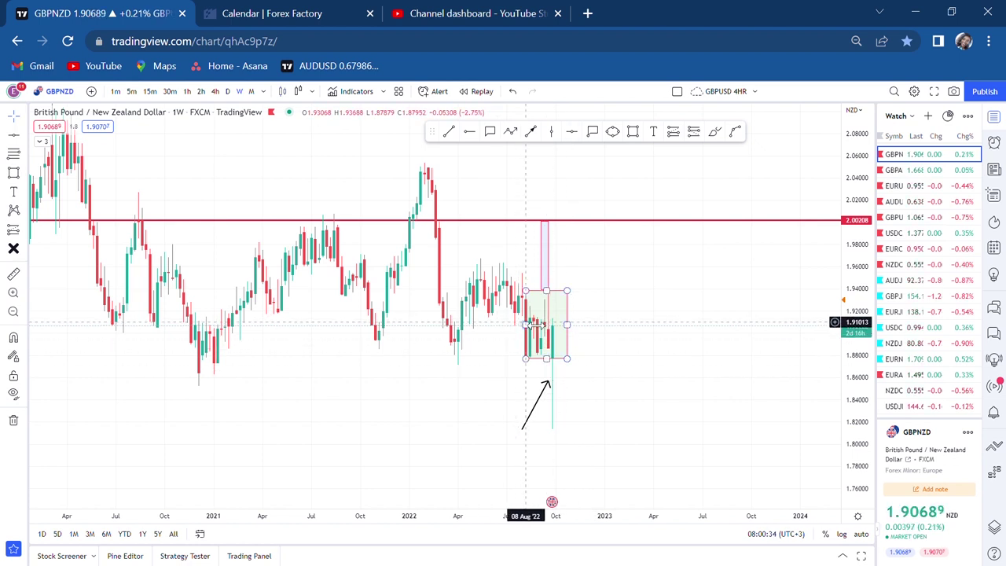
{"action": "left_click", "coordinate": [572, 316]}
{"action": "key", "text": "Delete"}
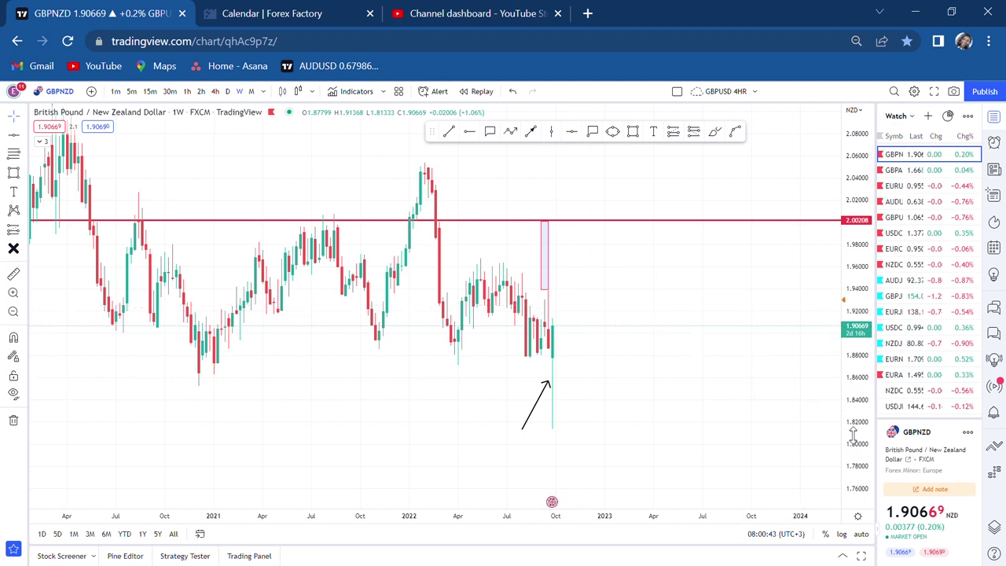
{"action": "left_click_drag", "start_coordinate": [862, 444], "coordinate": [861, 385]}
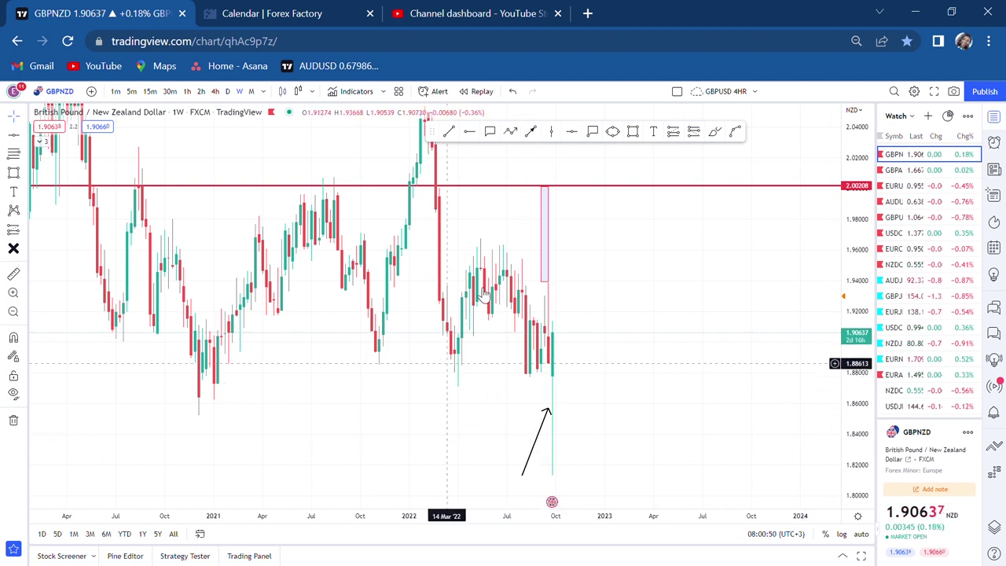
Place a cyan horizontal ray at about 1.8775 under the recent lows.
{"action": "left_click", "coordinate": [472, 133]}
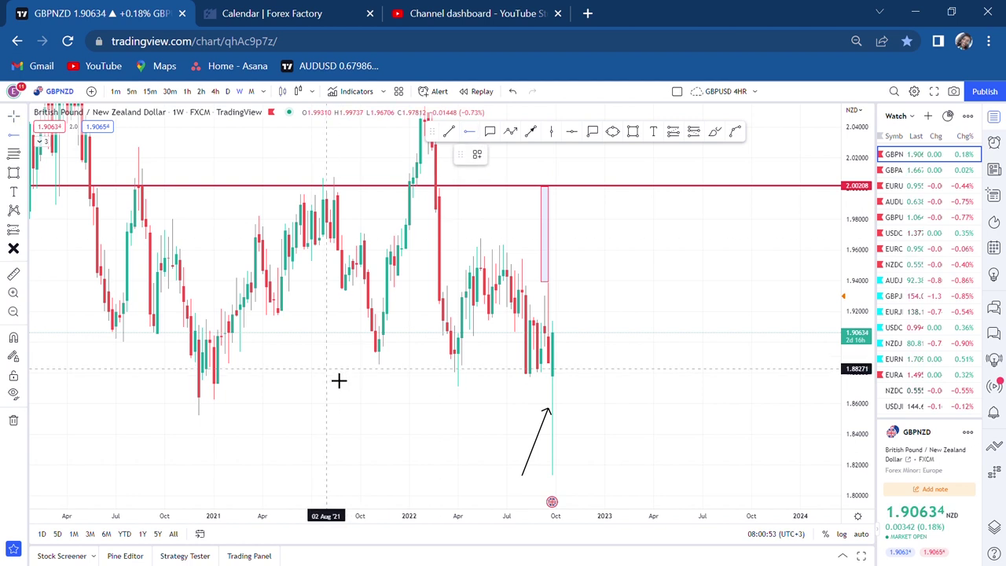
{"action": "left_click", "coordinate": [336, 376]}
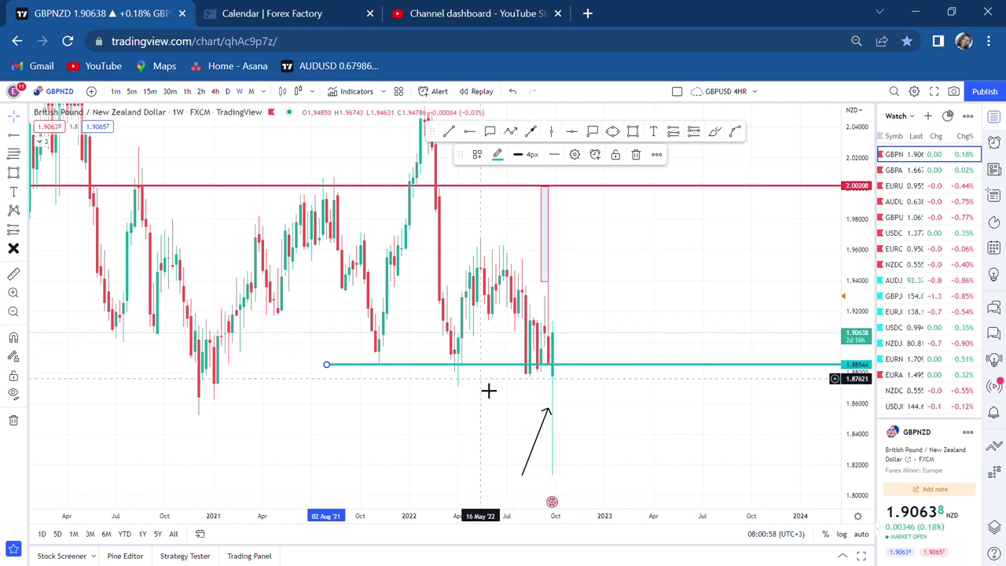
{"action": "left_click_drag", "start_coordinate": [326, 365], "coordinate": [417, 377]}
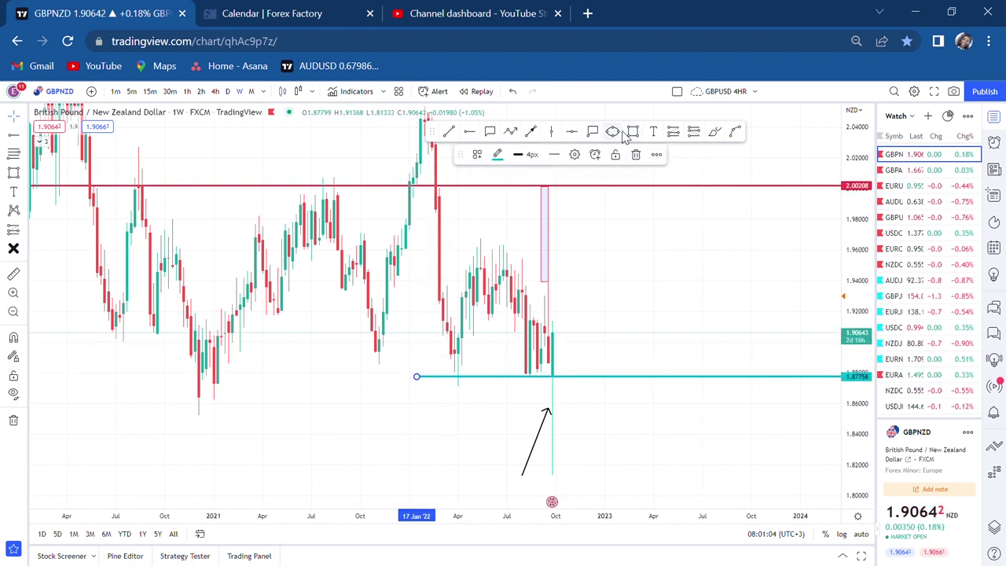
Circle the early-2022 and September bottoms with two yellow ellipses.
{"action": "left_click", "coordinate": [614, 132]}
{"action": "left_click", "coordinate": [432, 384]}
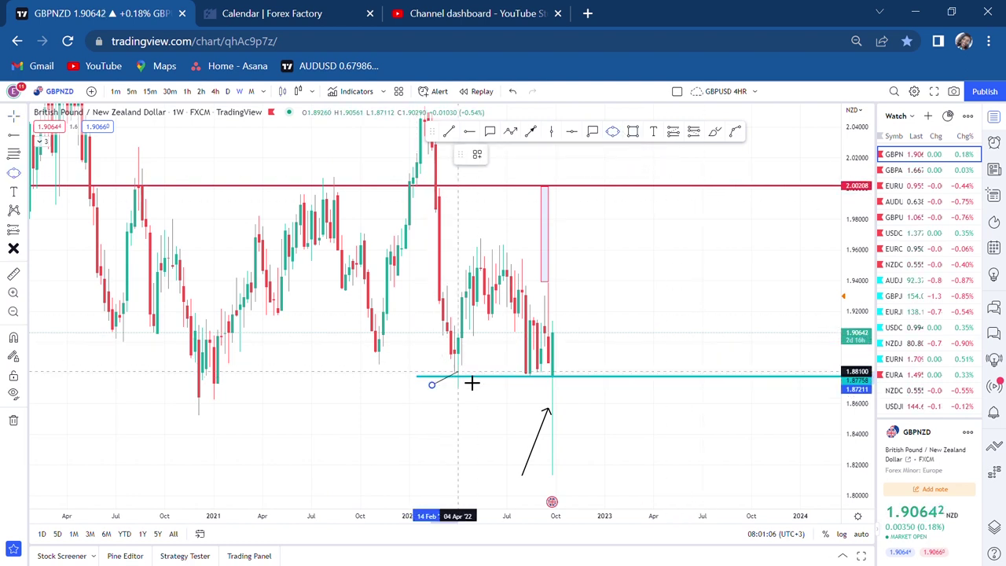
{"action": "left_click", "coordinate": [472, 365]}
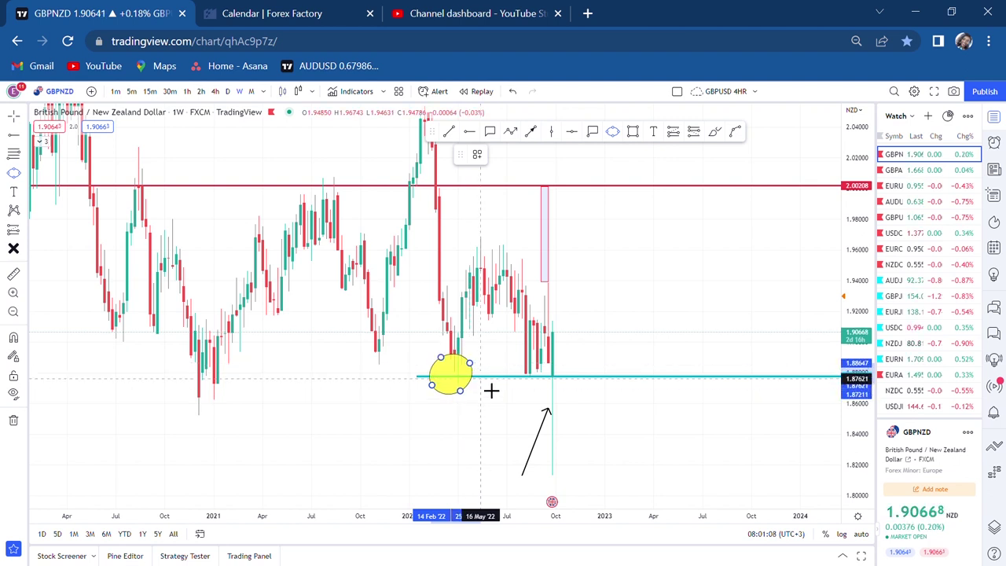
{"action": "left_click", "coordinate": [617, 348]}
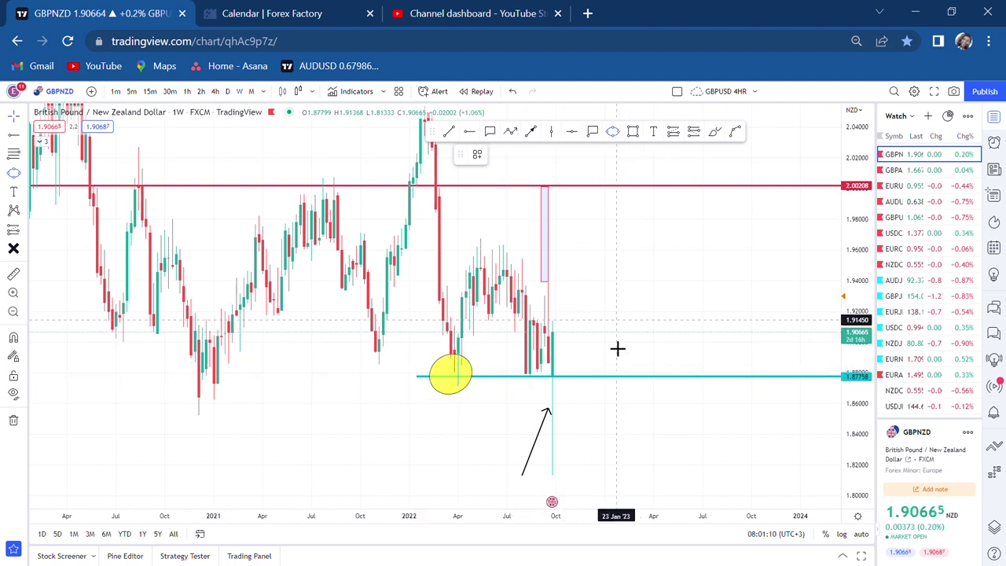
{"action": "left_click", "coordinate": [518, 382]}
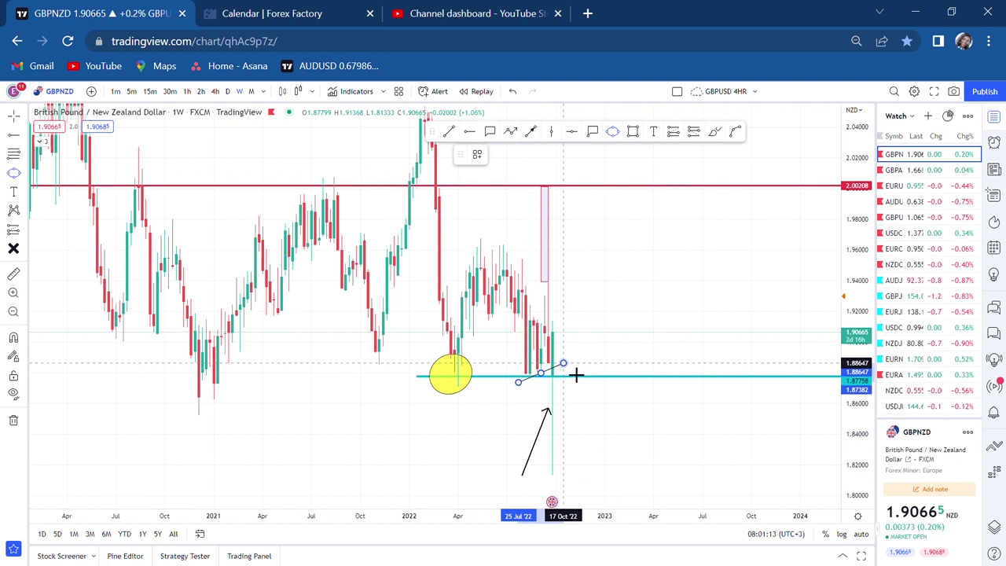
{"action": "left_click", "coordinate": [578, 379]}
{"action": "left_click", "coordinate": [625, 350]}
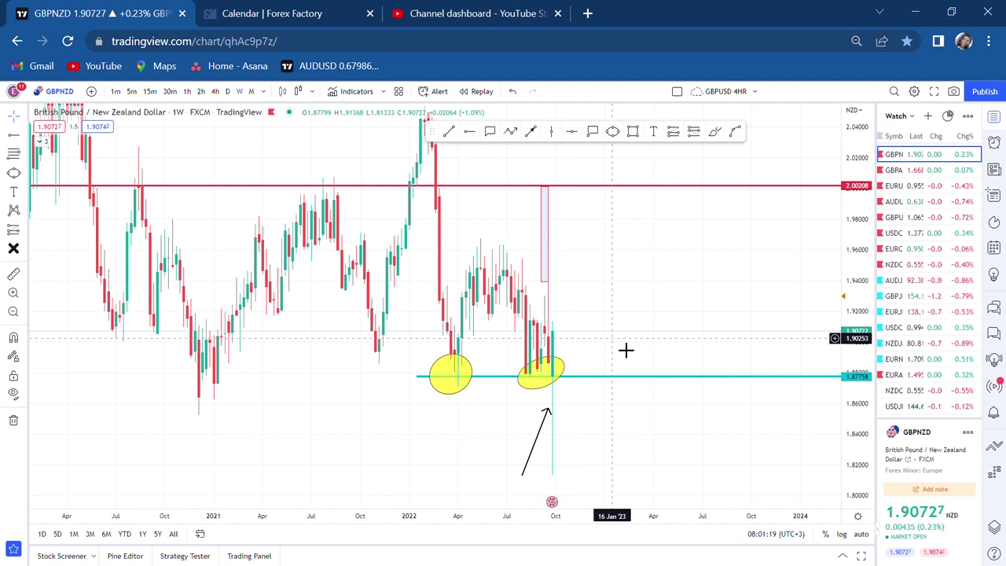
Delete the pink box above the lows and the cyan 1.8775 level.
{"action": "left_click", "coordinate": [550, 236]}
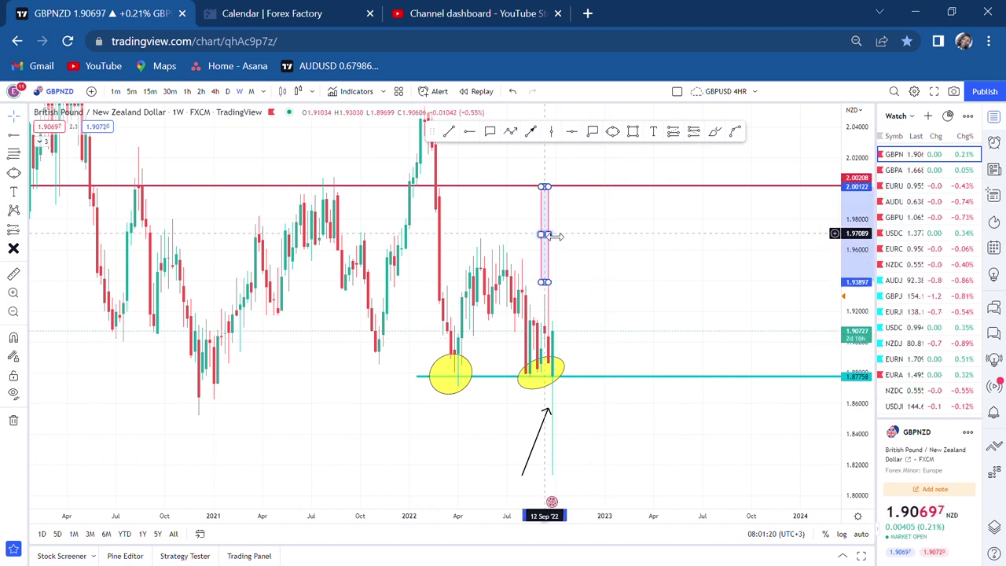
{"action": "key", "text": "Delete"}
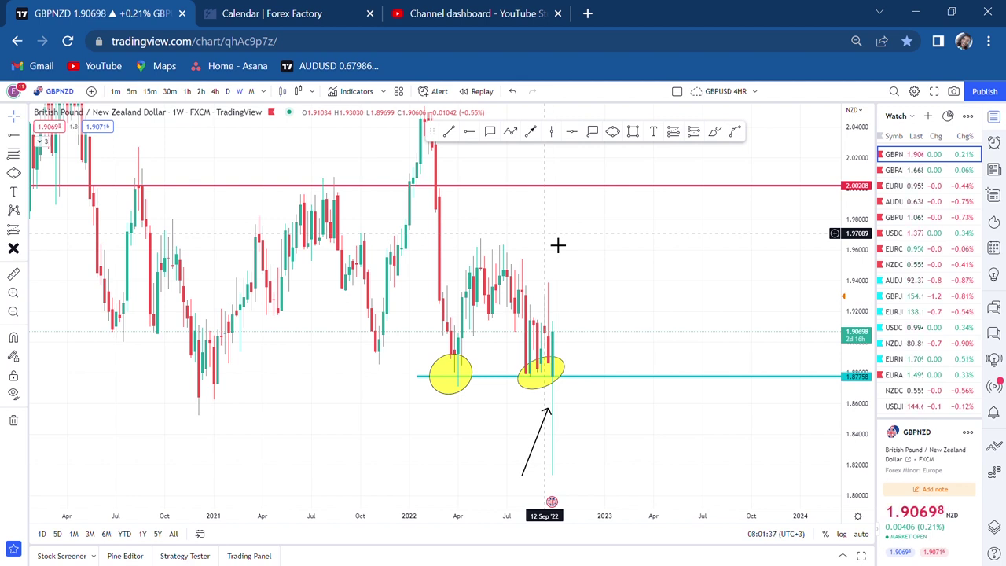
{"action": "left_click_drag", "start_coordinate": [660, 235], "coordinate": [619, 298]}
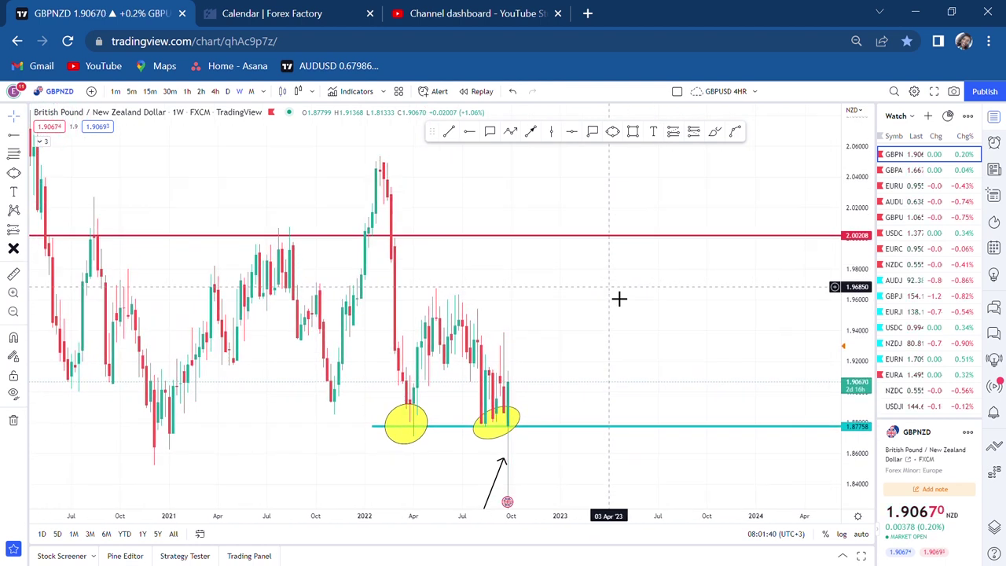
{"action": "left_click_drag", "start_coordinate": [619, 298], "coordinate": [660, 194]}
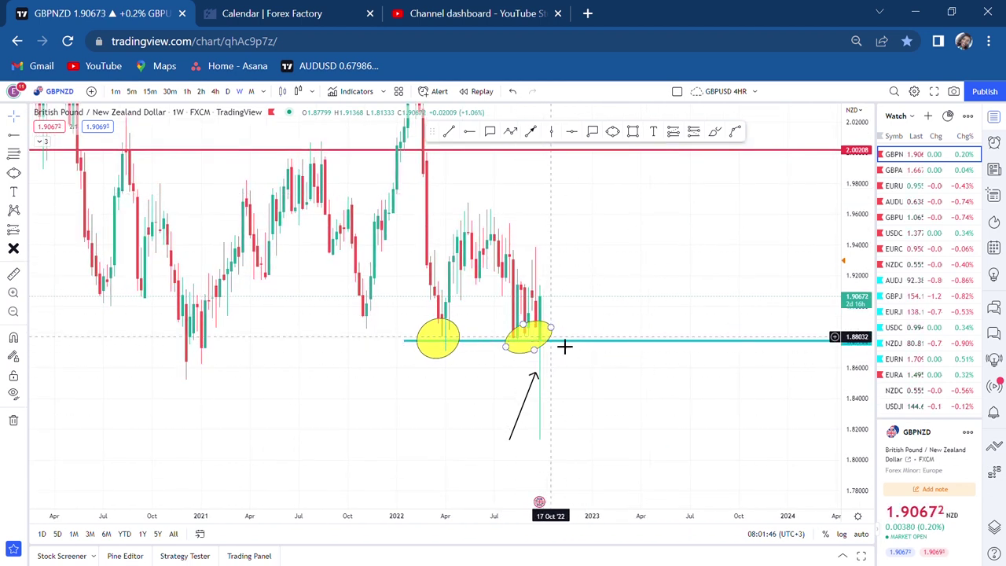
{"action": "left_click_drag", "start_coordinate": [582, 343], "coordinate": [485, 374]}
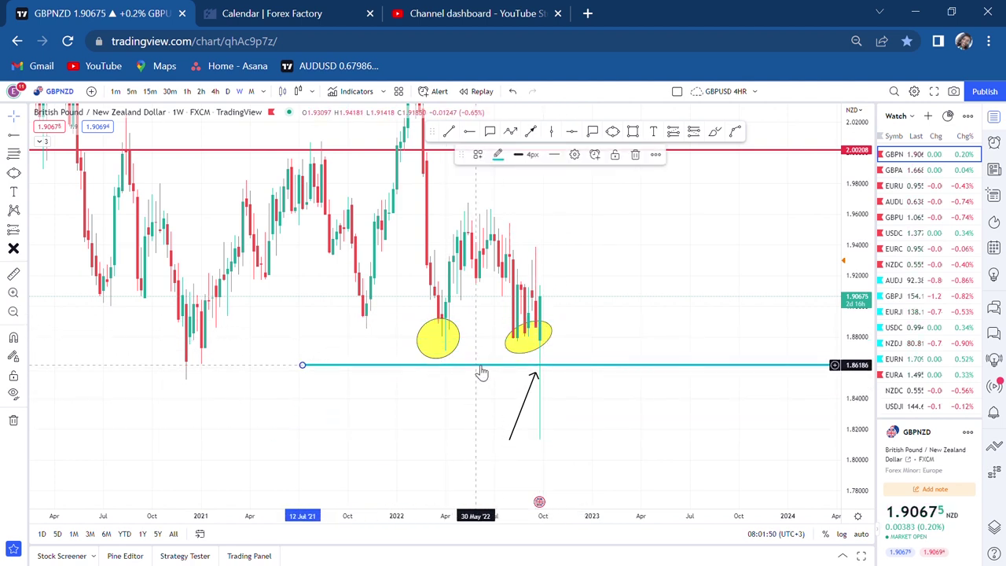
{"action": "key", "text": "Delete"}
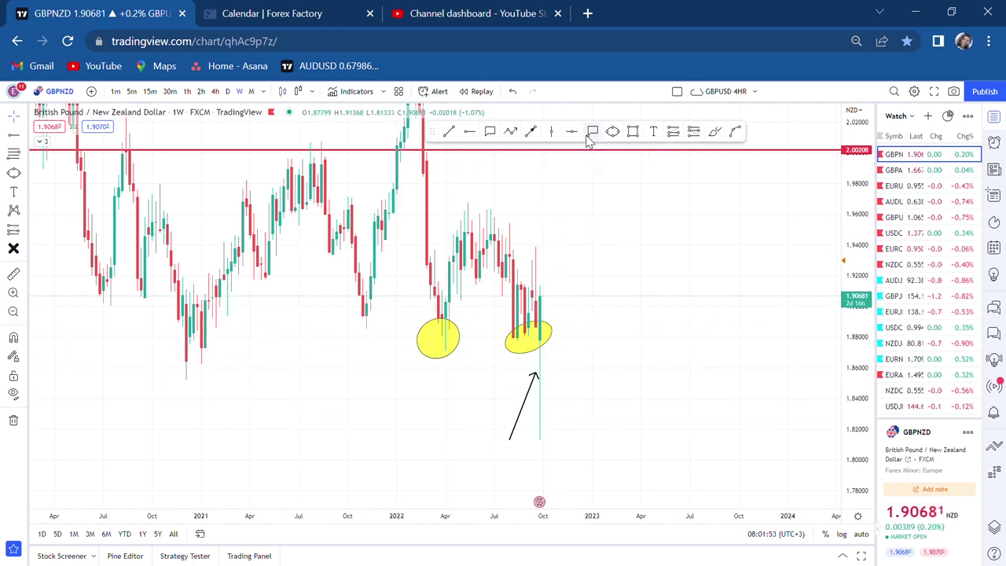
Draw a thin pink support box around 1.87 beneath both yellow ellipses.
{"action": "left_click", "coordinate": [633, 131]}
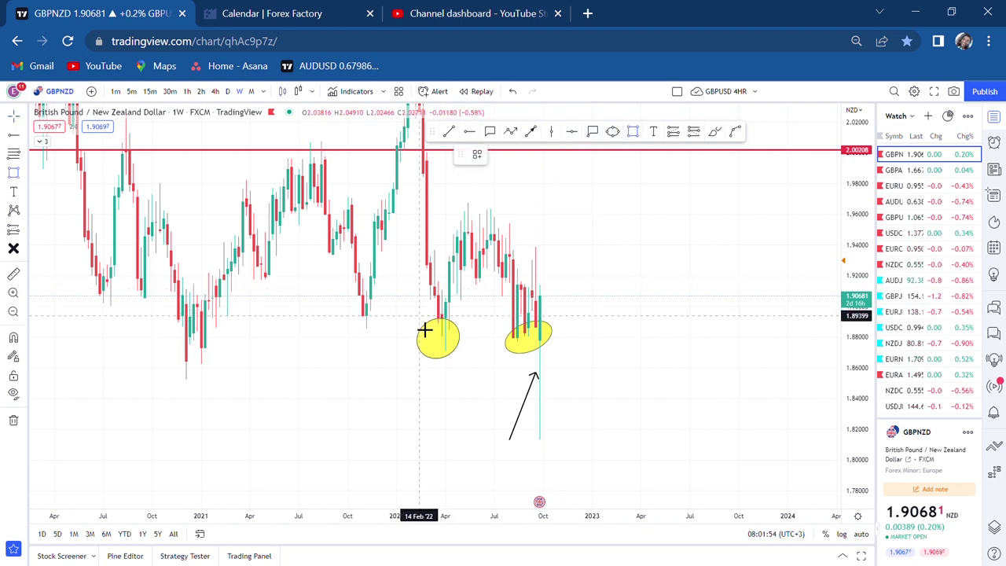
{"action": "left_click", "coordinate": [356, 346]}
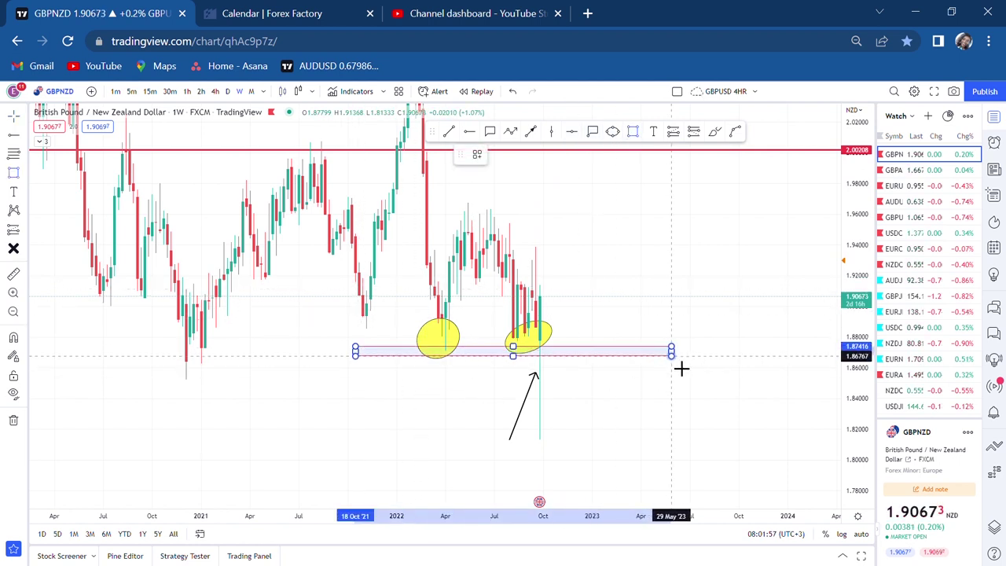
{"action": "left_click", "coordinate": [671, 358]}
{"action": "left_click", "coordinate": [688, 341]}
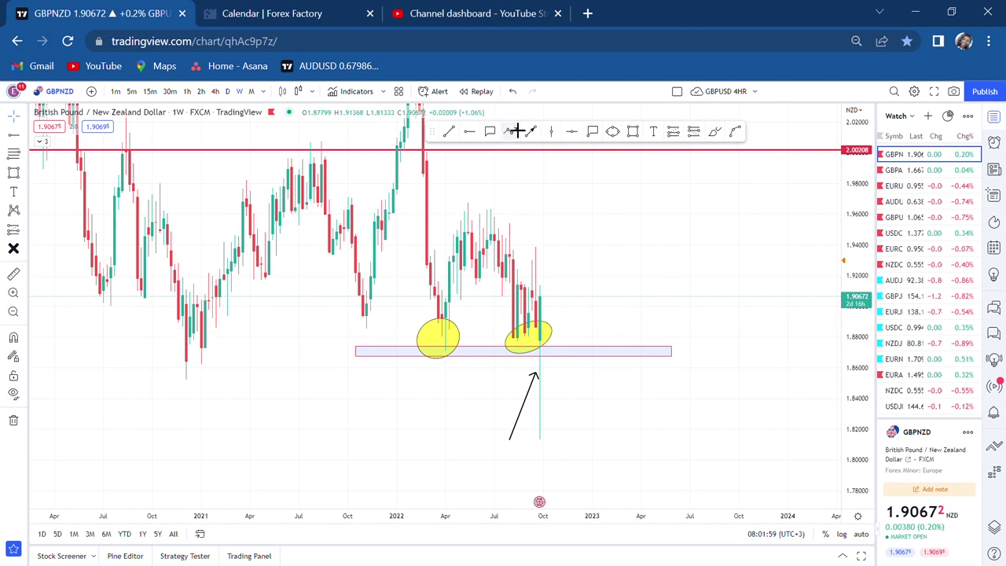
Add a size-32 text label using the POSSIBLE DOUBLE BOTTOM template.
{"action": "left_click", "coordinate": [653, 132]}
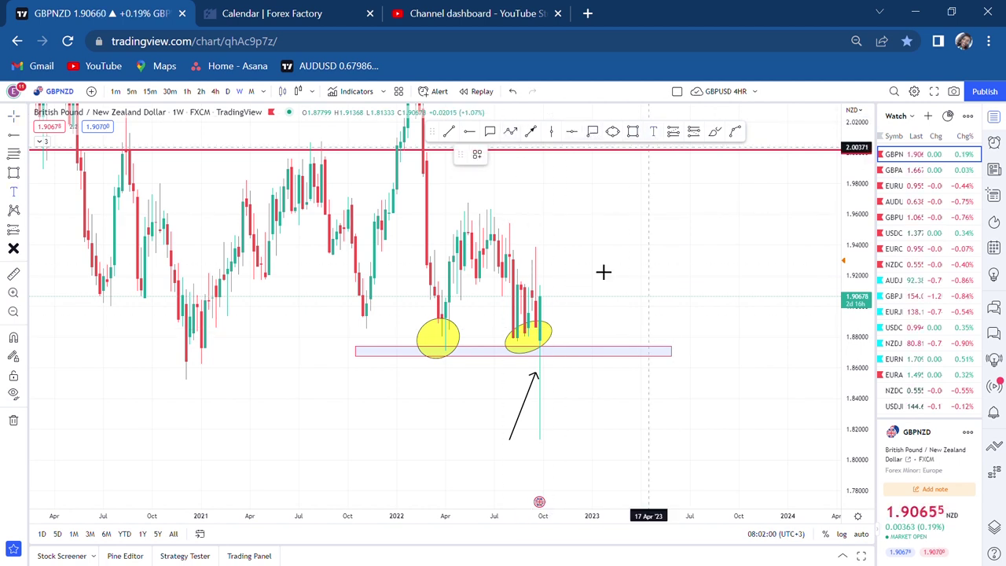
{"action": "left_click", "coordinate": [474, 374]}
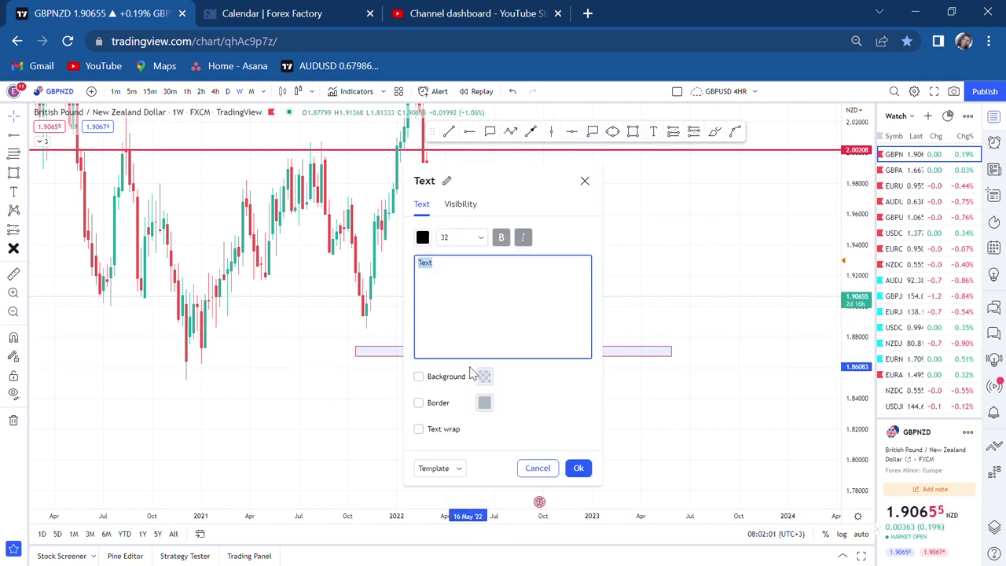
{"action": "left_click", "coordinate": [481, 238]}
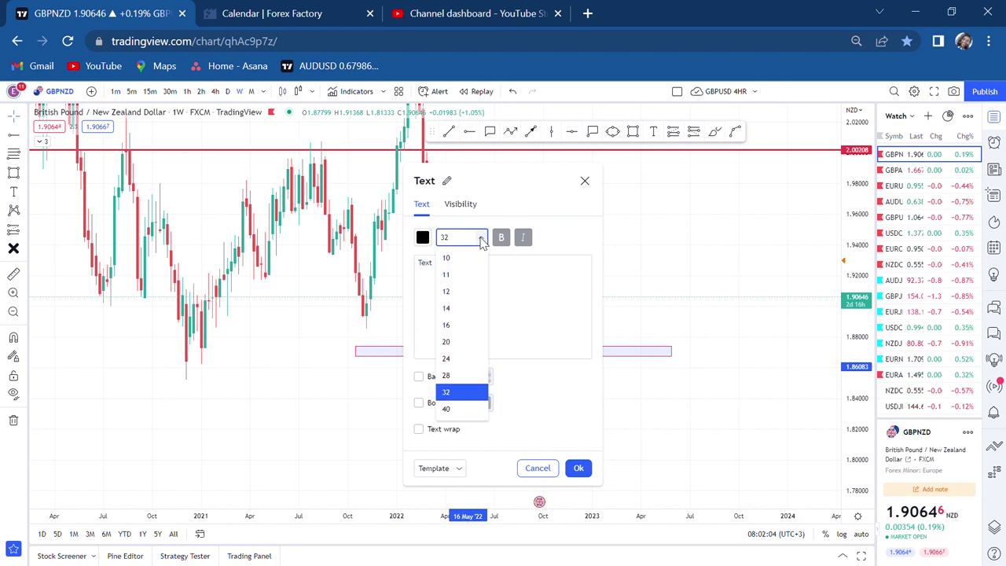
{"action": "left_click", "coordinate": [481, 239]}
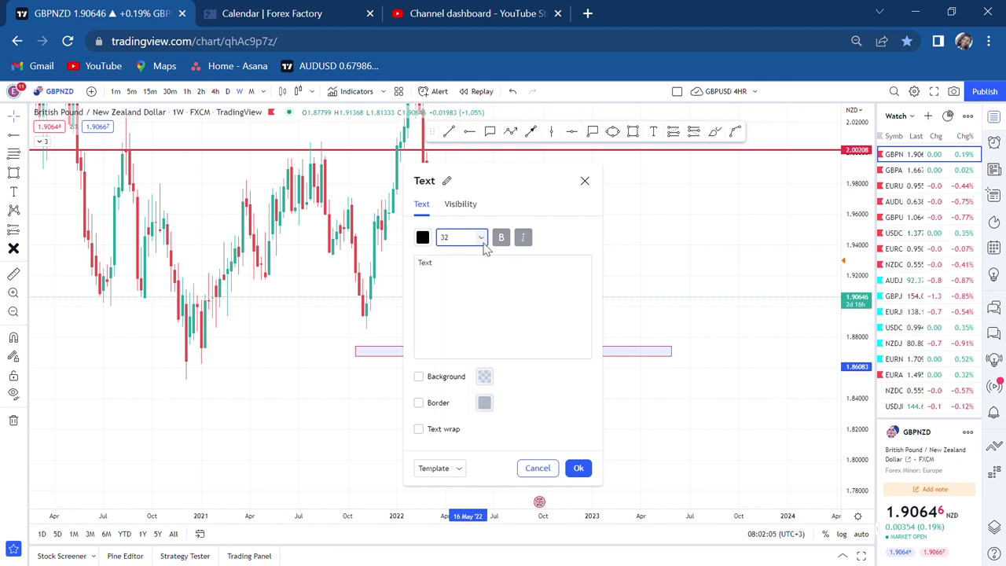
{"action": "left_click", "coordinate": [457, 469]}
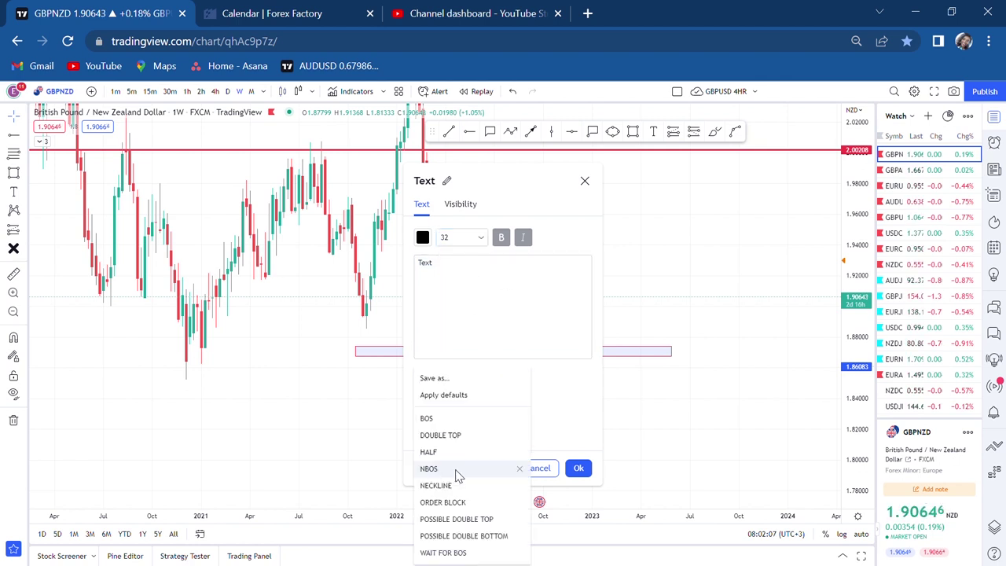
{"action": "left_click", "coordinate": [430, 535]}
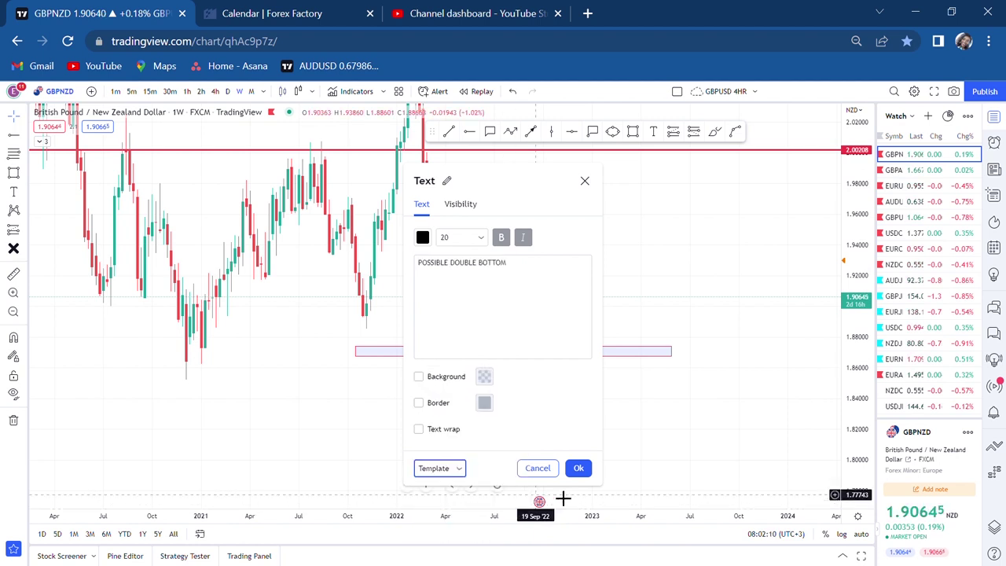
{"action": "left_click", "coordinate": [578, 469]}
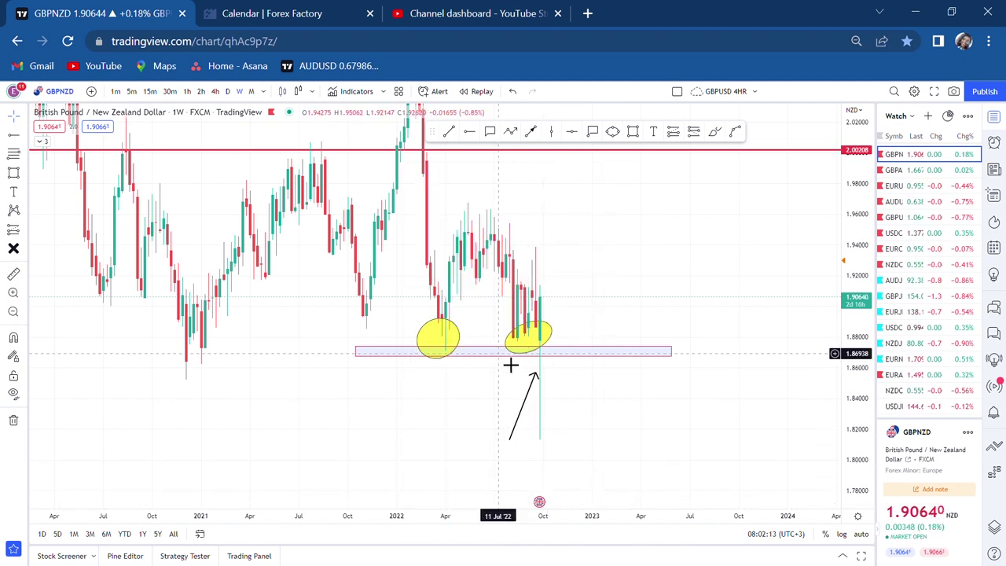
On the daily chart, tick Weeks visibility for the POSSIBLE DOUBLE BOTTOM label, then return to weekly.
{"action": "left_click", "coordinate": [228, 92]}
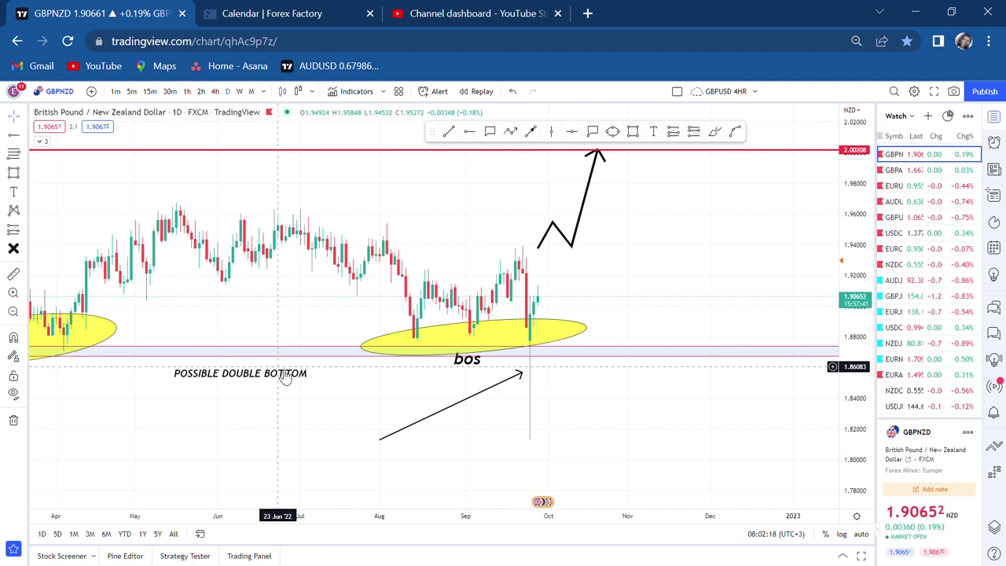
{"action": "left_click", "coordinate": [285, 375]}
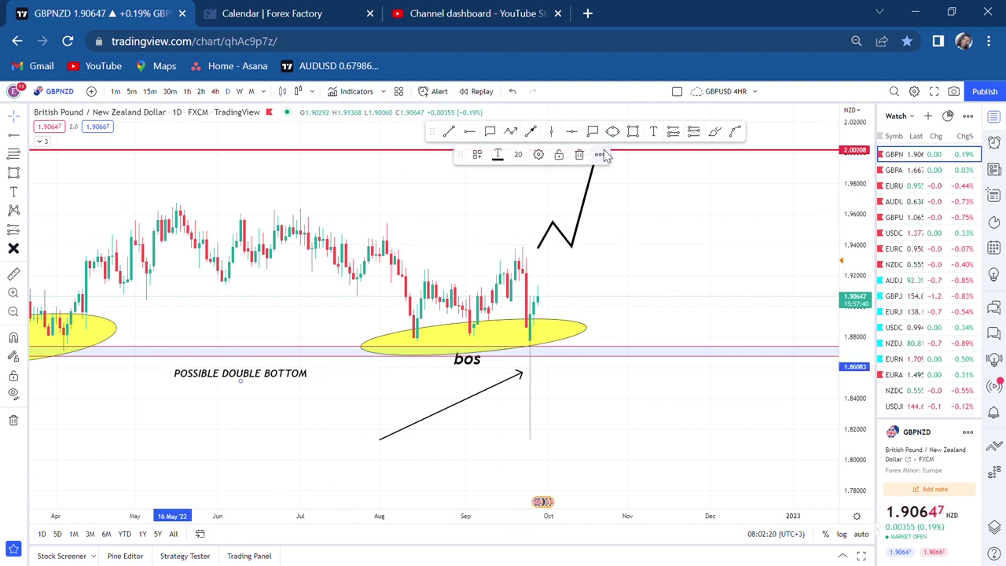
{"action": "left_click", "coordinate": [538, 154]}
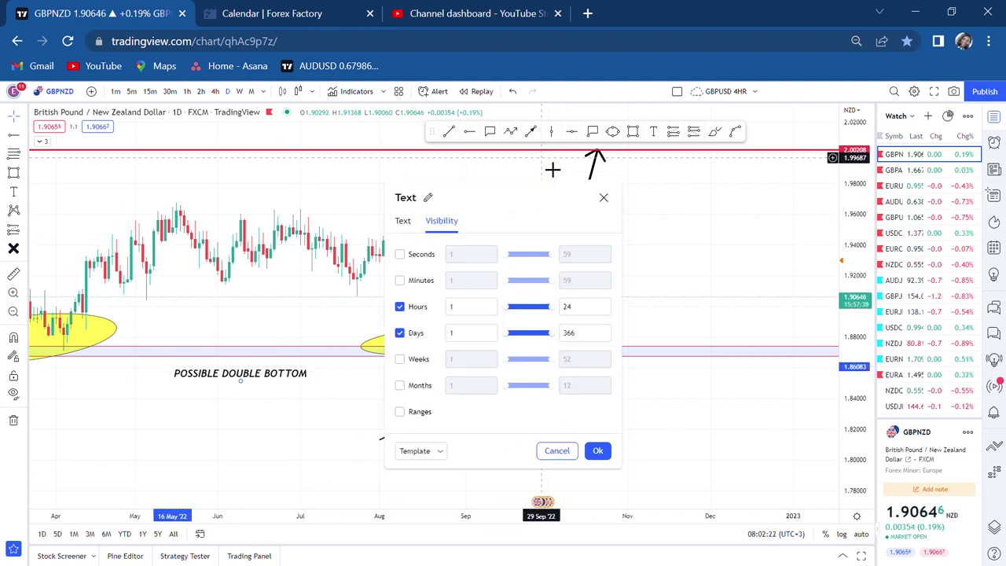
{"action": "left_click", "coordinate": [400, 360]}
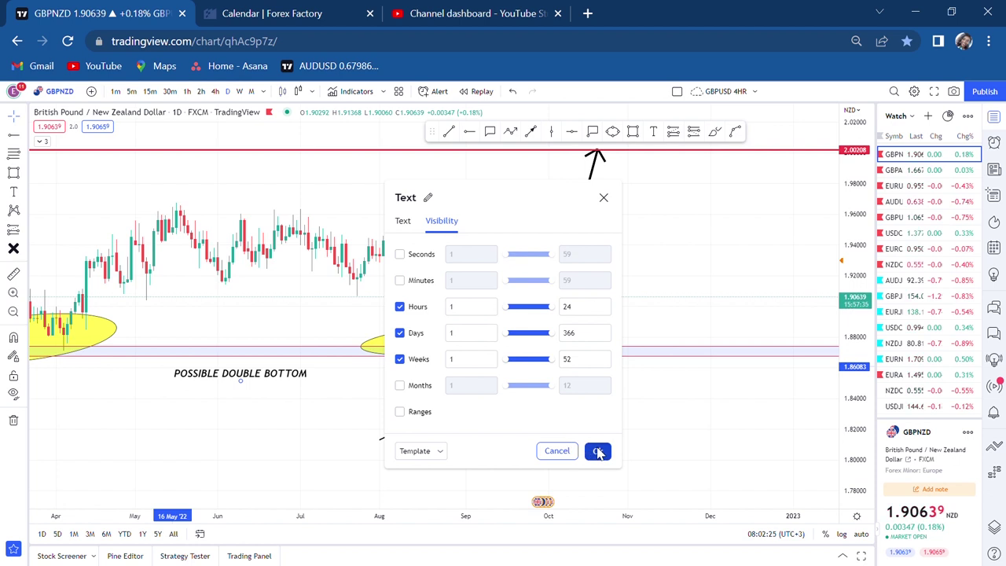
{"action": "left_click", "coordinate": [596, 451]}
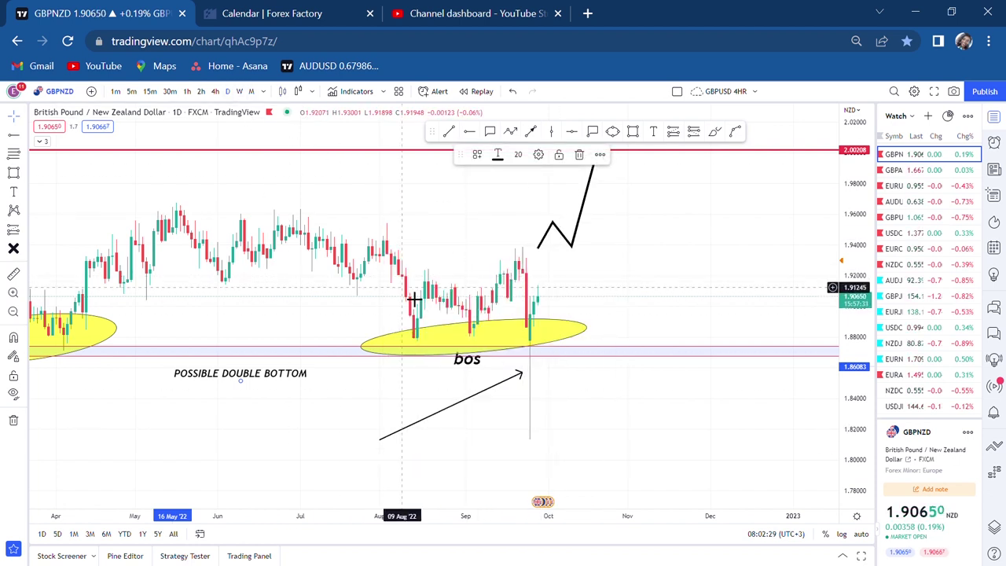
{"action": "left_click", "coordinate": [239, 91]}
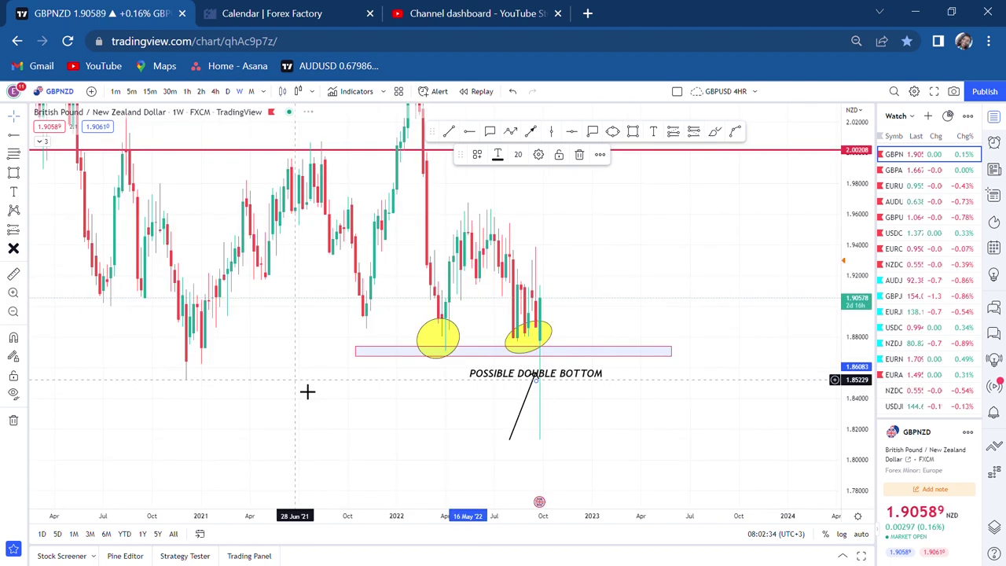
Centre the POSSIBLE DOUBLE BOTTOM label beneath the pink support zone and delete the black rising arrow.
{"action": "left_click_drag", "start_coordinate": [533, 377], "coordinate": [461, 380]}
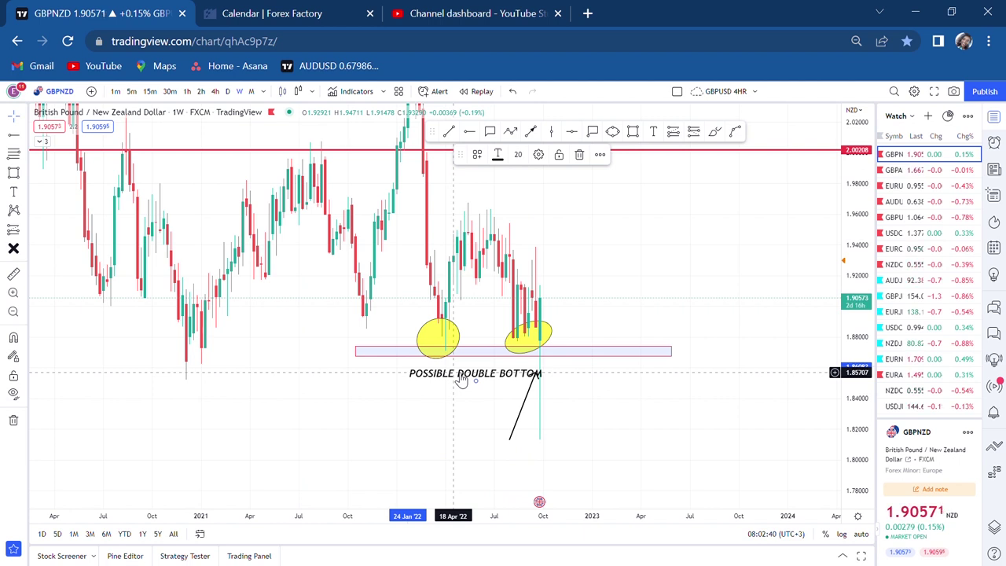
{"action": "left_click", "coordinate": [529, 398]}
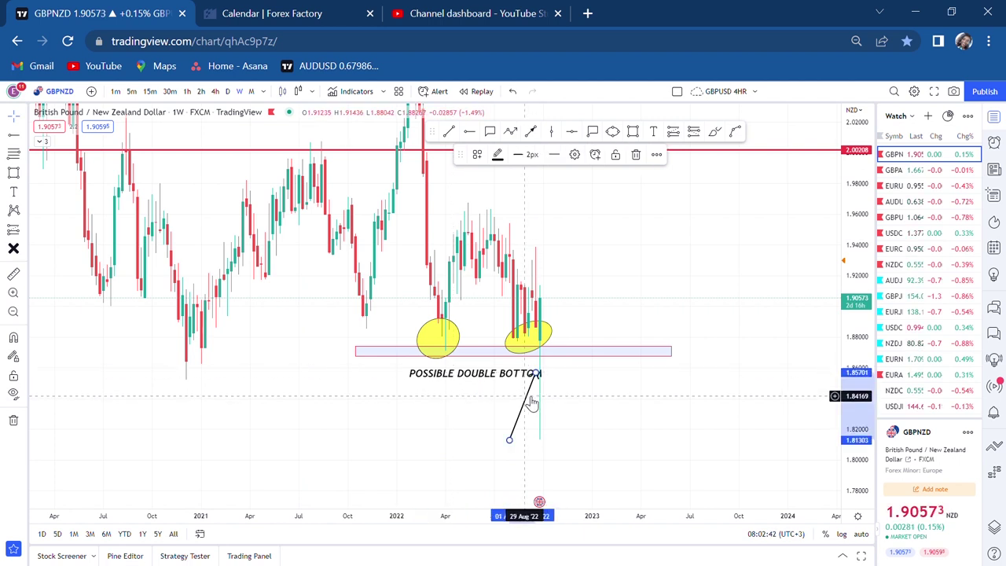
{"action": "key", "text": "Delete"}
{"action": "left_click_drag", "start_coordinate": [518, 380], "coordinate": [491, 384]}
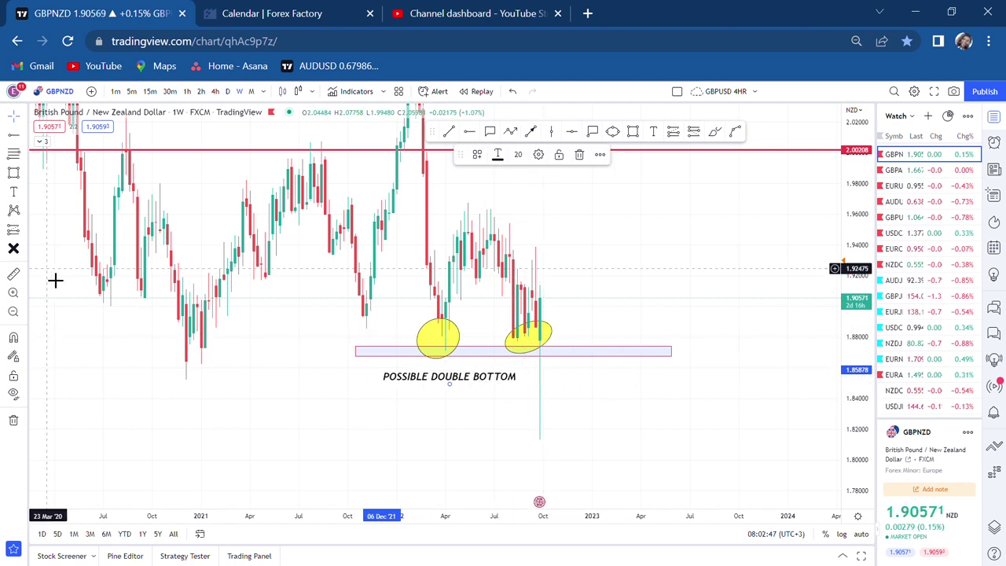
{"action": "left_click", "coordinate": [14, 274]}
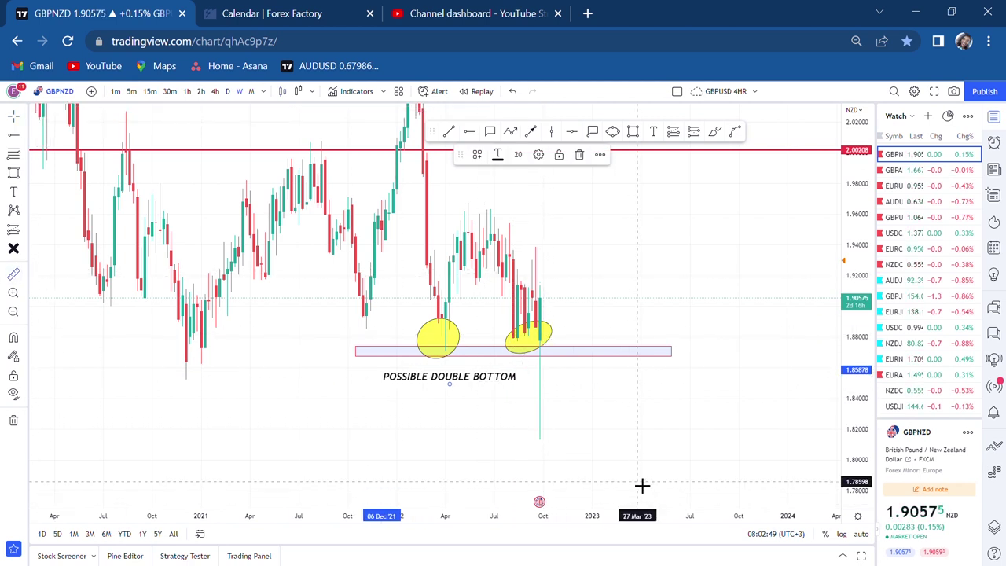
{"action": "left_click", "coordinate": [614, 451]}
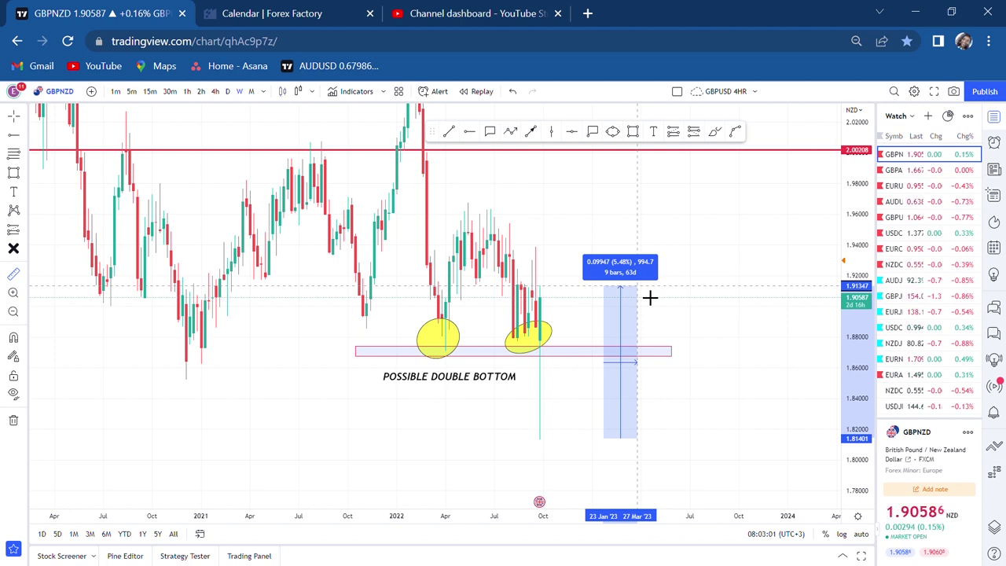
{"action": "left_click", "coordinate": [706, 311]}
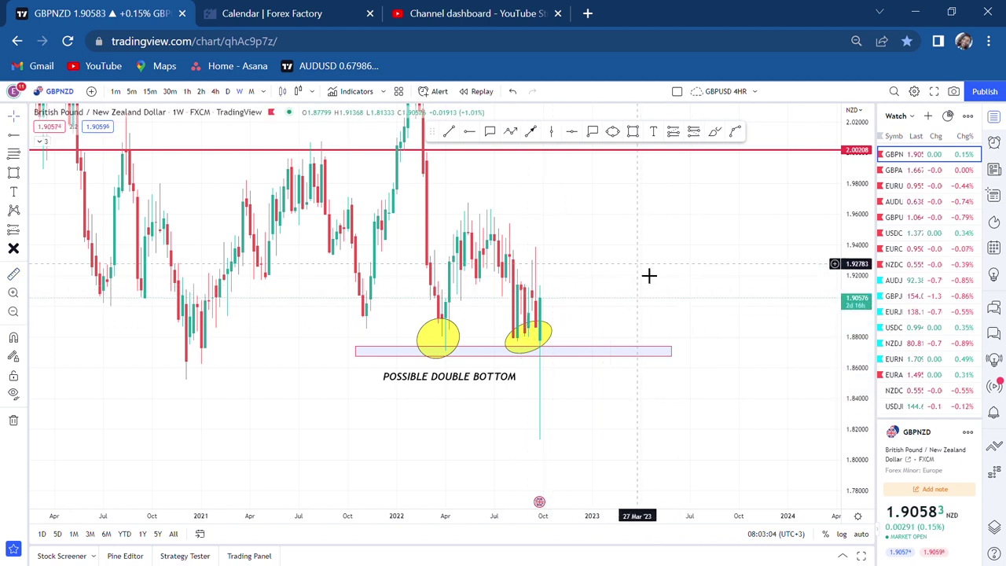
{"action": "left_click_drag", "start_coordinate": [657, 289], "coordinate": [659, 308]}
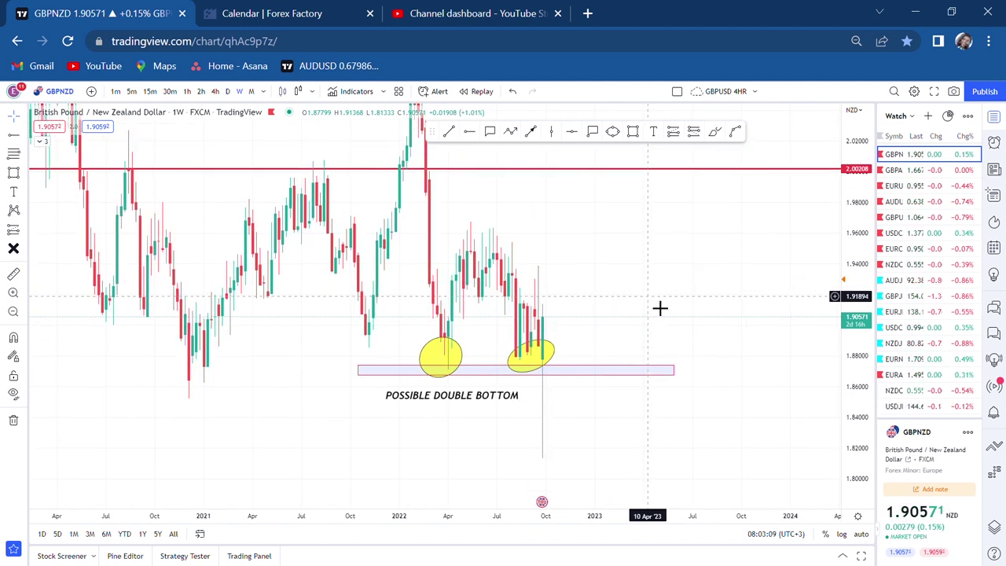
Drag the red top line down from 2.002 to 1.96748 and start a new text label.
{"action": "left_click_drag", "start_coordinate": [657, 322], "coordinate": [662, 351]}
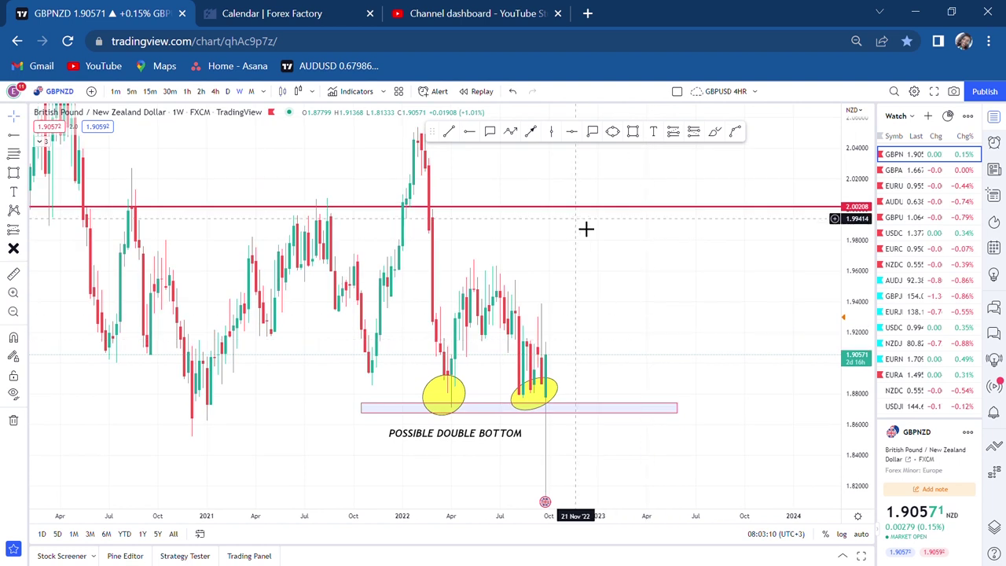
{"action": "left_click_drag", "start_coordinate": [574, 213], "coordinate": [548, 267]}
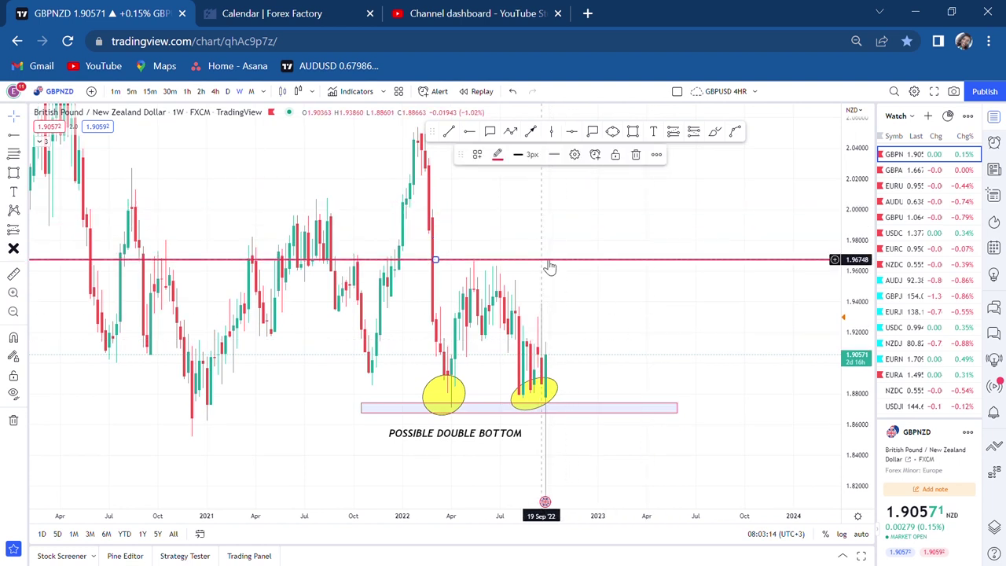
{"action": "left_click", "coordinate": [574, 154]}
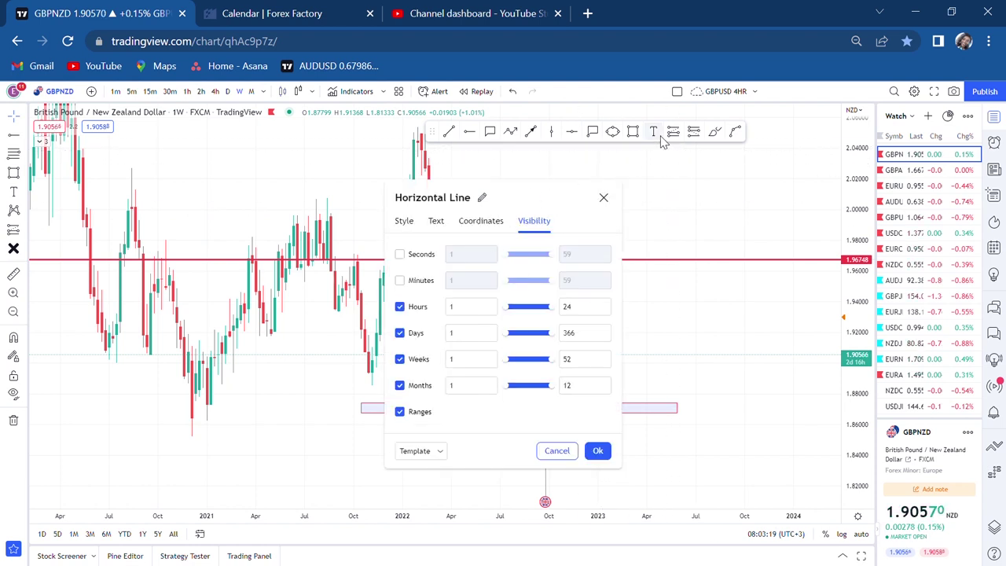
{"action": "key", "text": "Escape"}
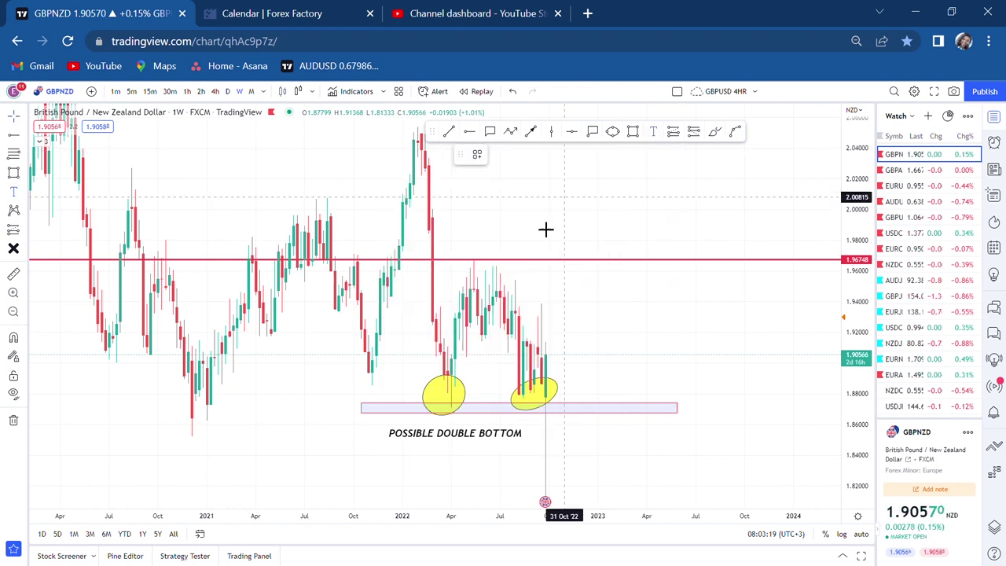
{"action": "left_click", "coordinate": [481, 247]}
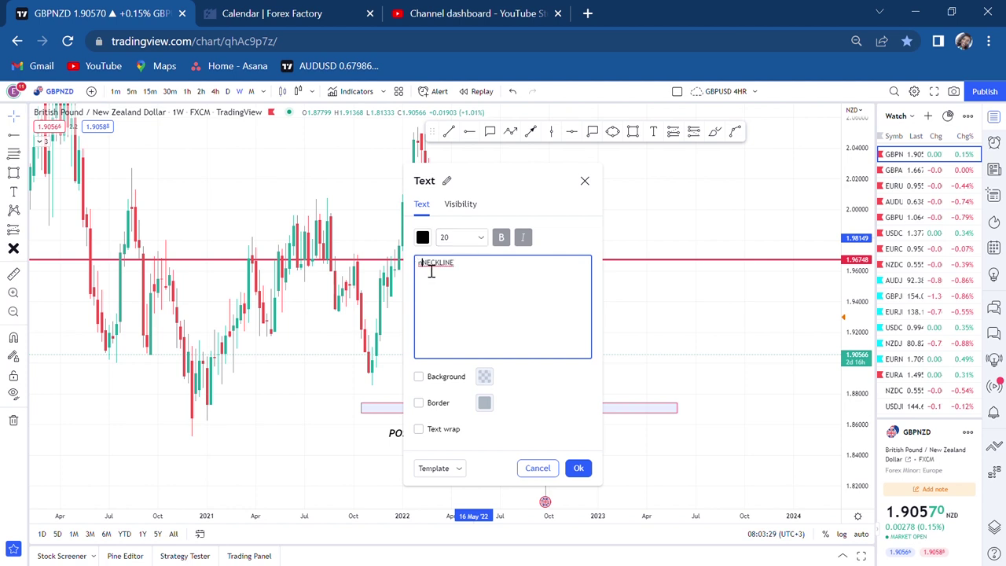
Confirm the NECKLINE text and position it just above the red 1.96748 line.
{"action": "left_click", "coordinate": [615, 306]}
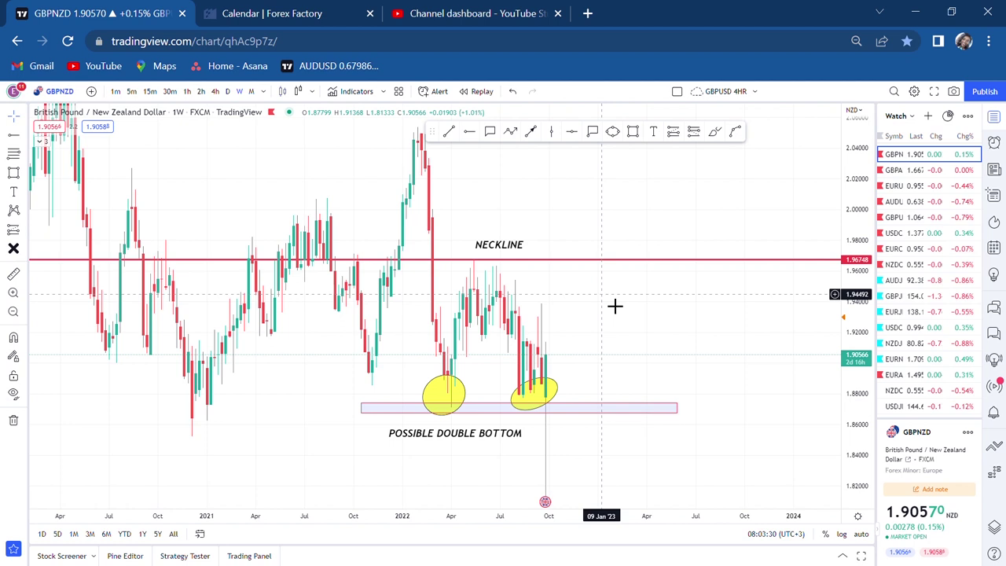
{"action": "left_click", "coordinate": [512, 253]}
{"action": "left_click_drag", "start_coordinate": [512, 253], "coordinate": [508, 259]}
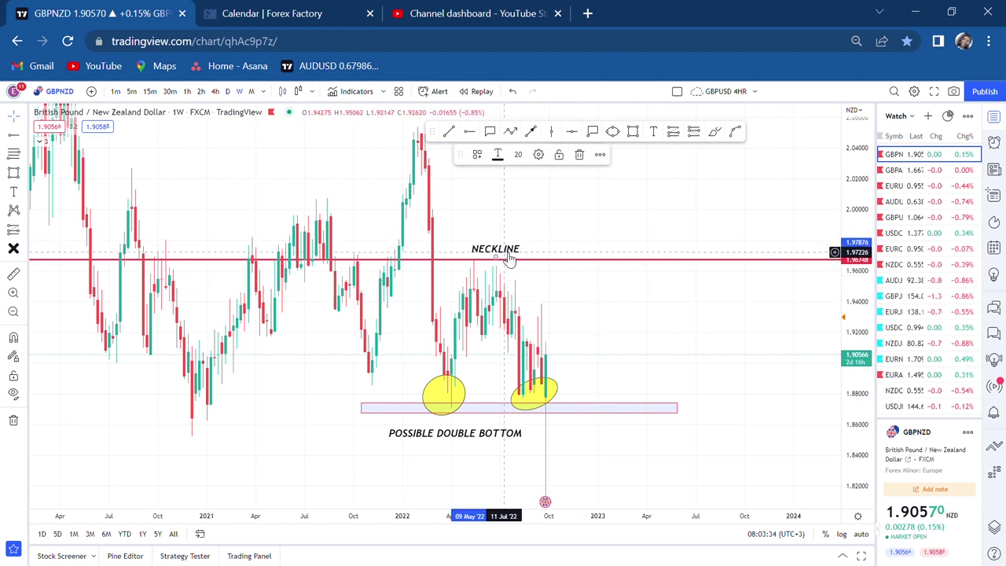
{"action": "left_click", "coordinate": [647, 315]}
{"action": "left_click_drag", "start_coordinate": [645, 314], "coordinate": [629, 316]}
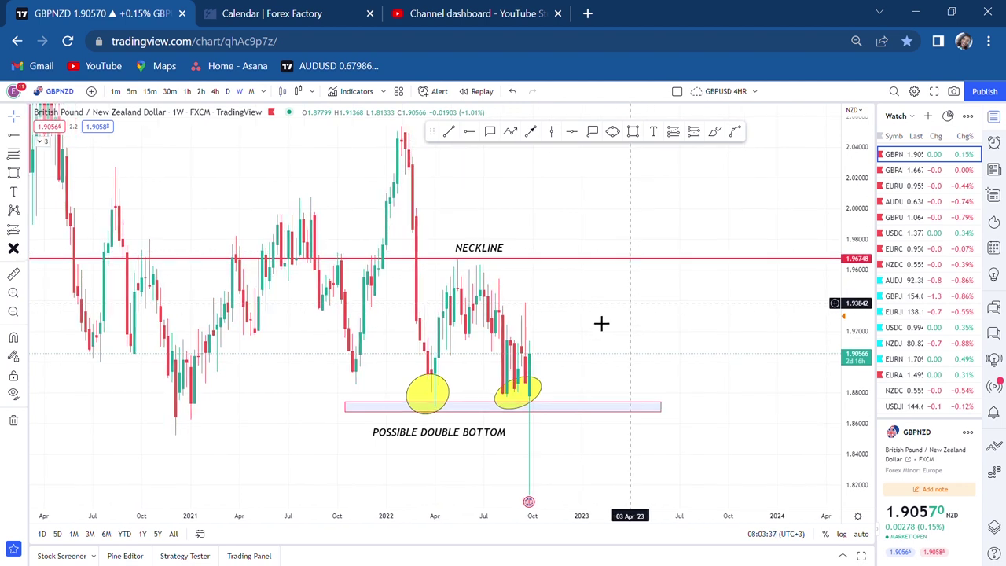
Measure from the left double-bottom low to the neckline and add a cyan horizontal ray at 1.91997.
{"action": "left_click", "coordinate": [424, 410]}
{"action": "left_click", "coordinate": [410, 407]}
{"action": "left_click_drag", "start_coordinate": [411, 410], "coordinate": [682, 265]}
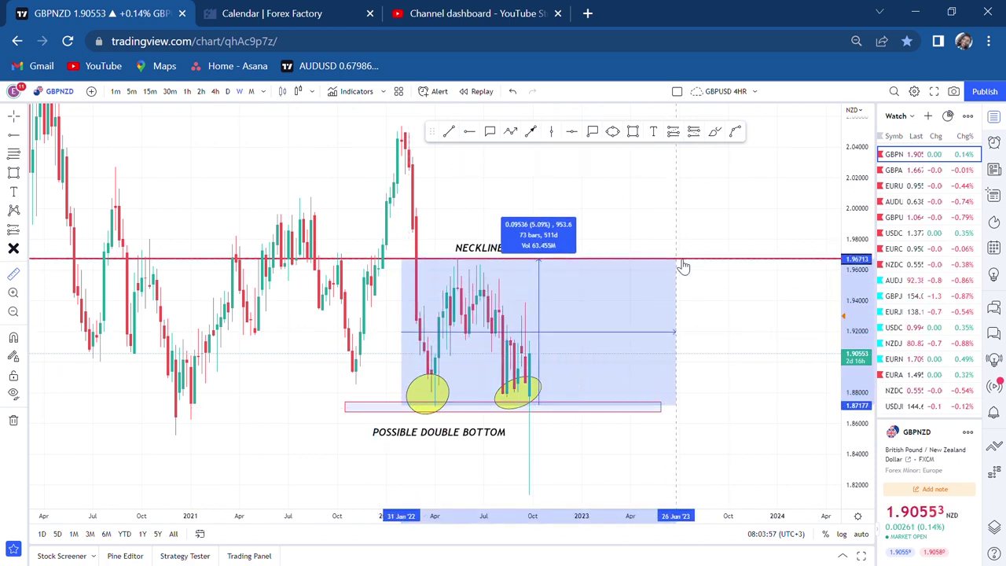
{"action": "left_click", "coordinate": [470, 132]}
{"action": "left_click", "coordinate": [462, 331]}
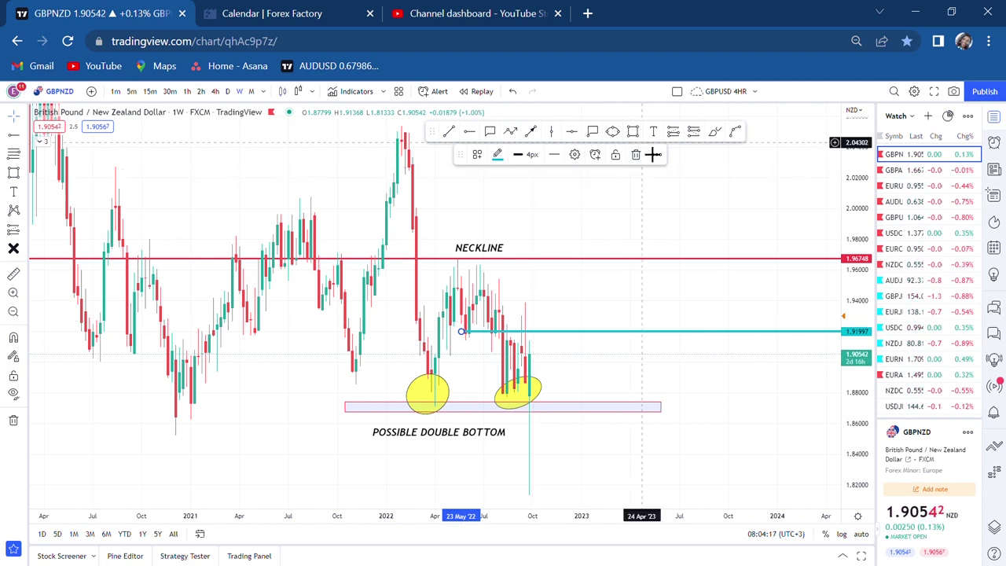
{"action": "left_click", "coordinate": [633, 131]}
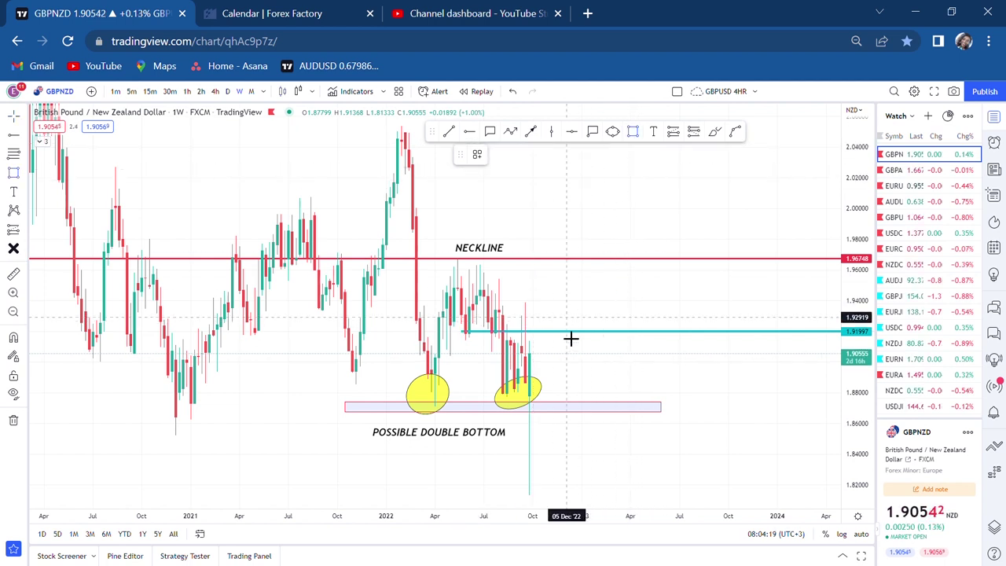
{"action": "left_click", "coordinate": [540, 351]}
{"action": "left_click", "coordinate": [555, 317]}
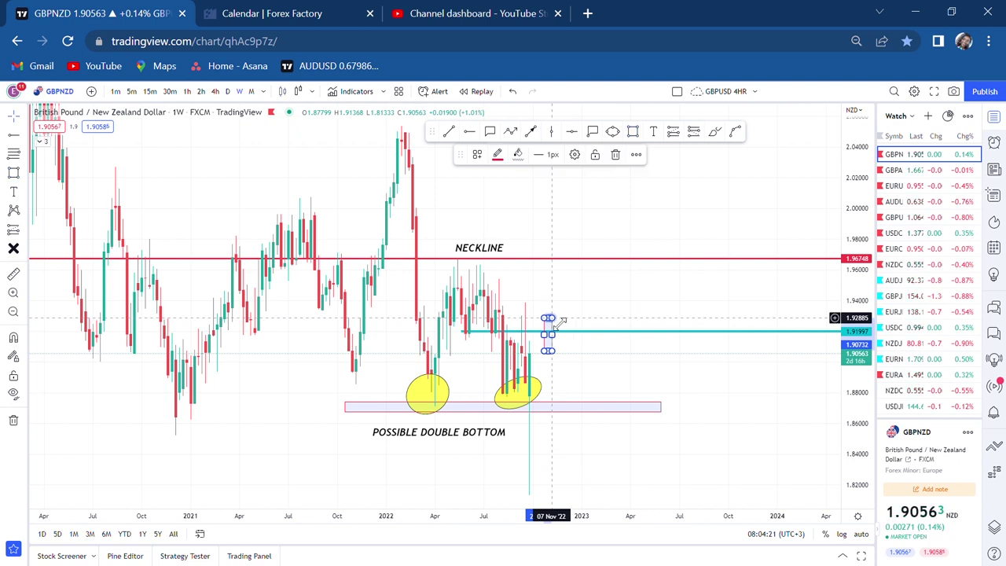
{"action": "left_click", "coordinate": [518, 154]}
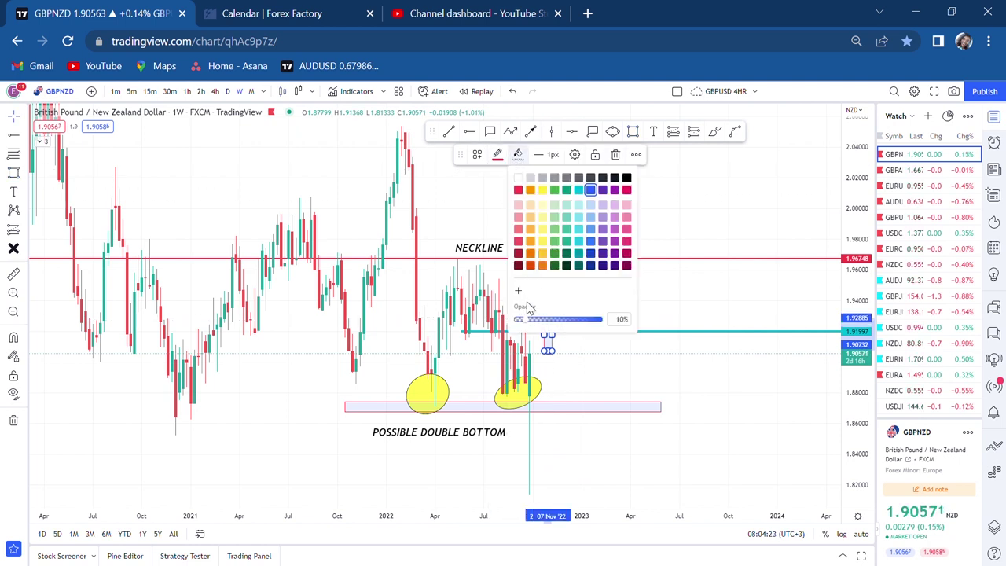
{"action": "left_click_drag", "start_coordinate": [528, 319], "coordinate": [580, 319]}
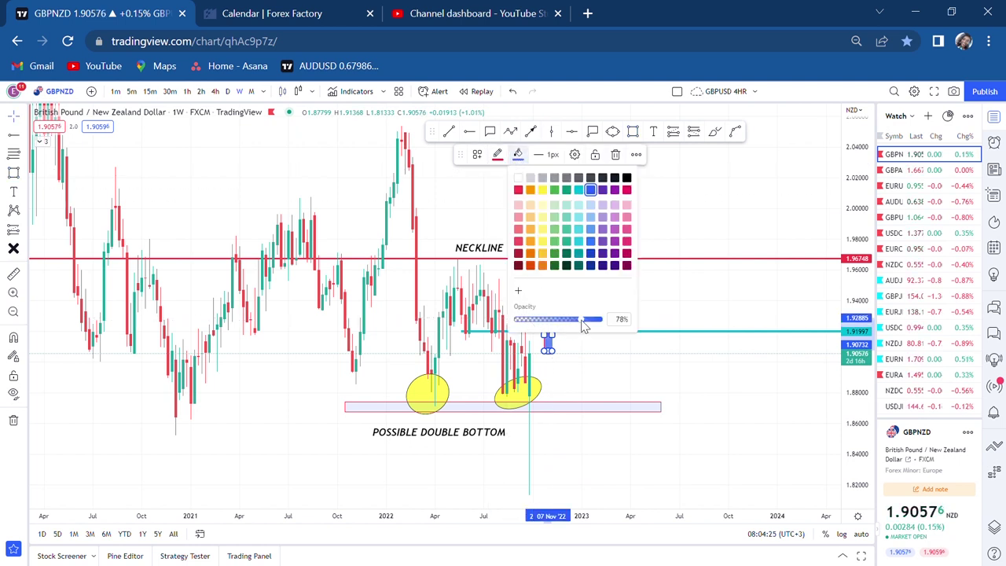
{"action": "left_click", "coordinate": [563, 199]}
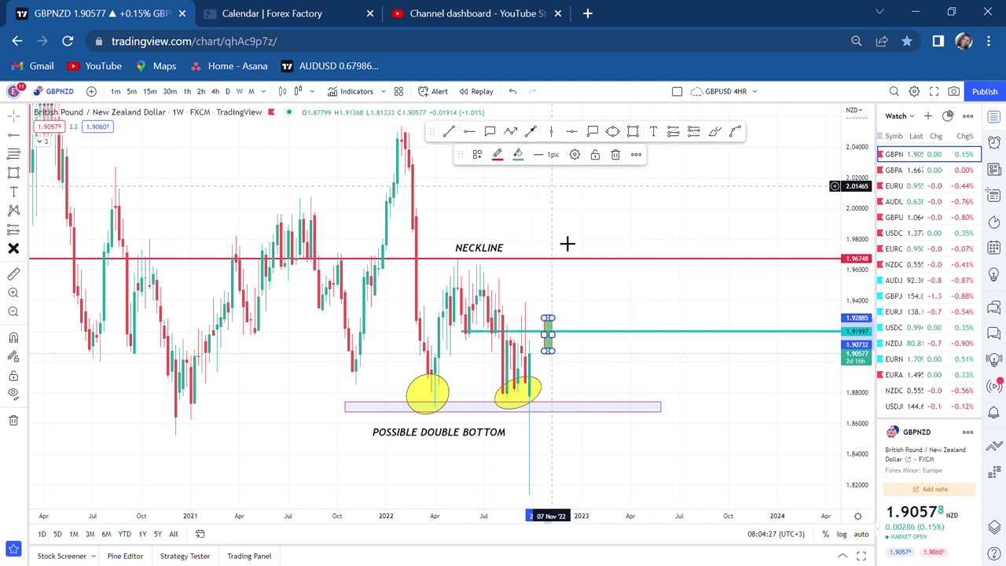
{"action": "left_click", "coordinate": [573, 278]}
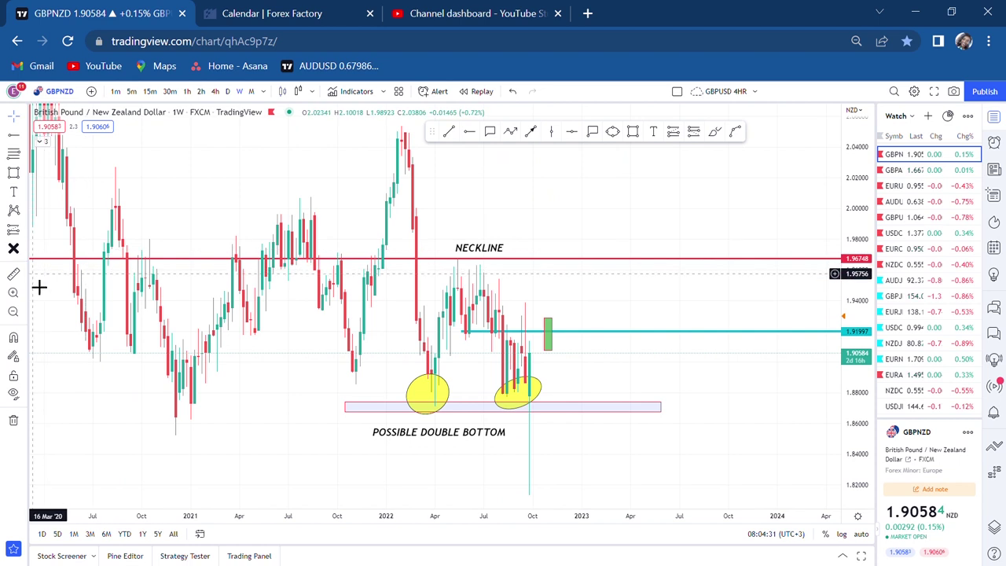
{"action": "left_click", "coordinate": [581, 322], "text": "shift"}
{"action": "left_click", "coordinate": [610, 272]}
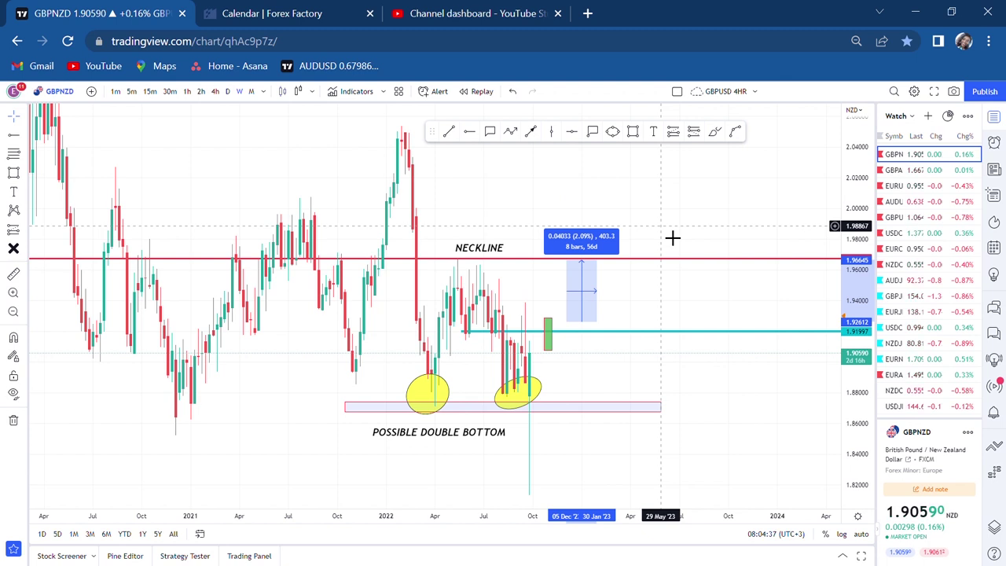
{"action": "left_click", "coordinate": [672, 237]}
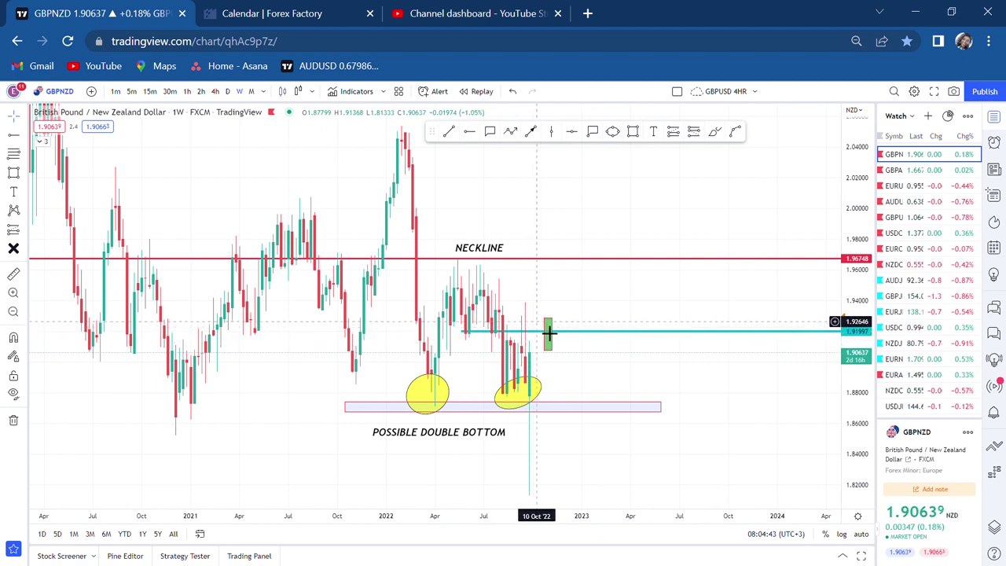
{"action": "left_click", "coordinate": [16, 276]}
{"action": "left_click", "coordinate": [466, 362]}
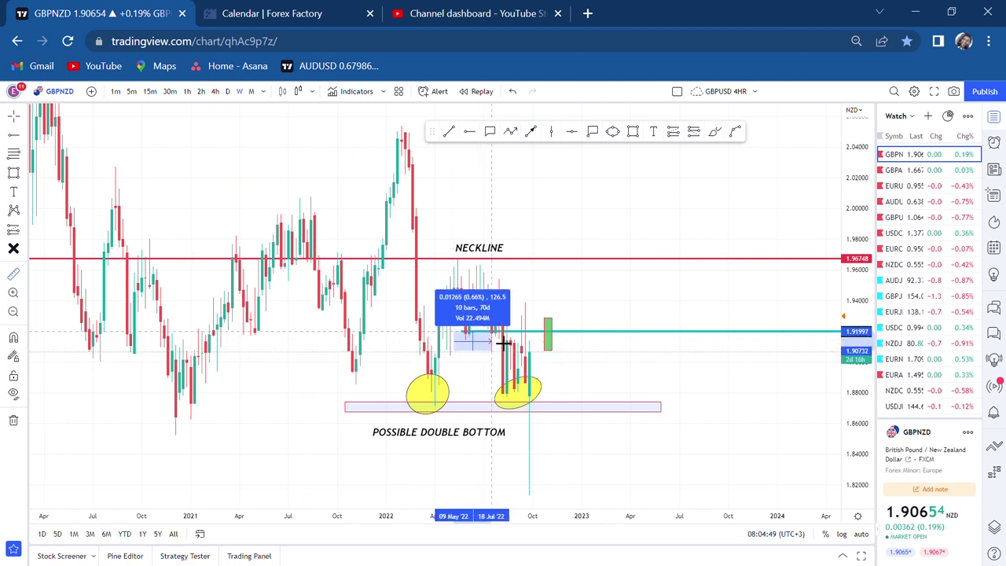
{"action": "left_click", "coordinate": [494, 333]}
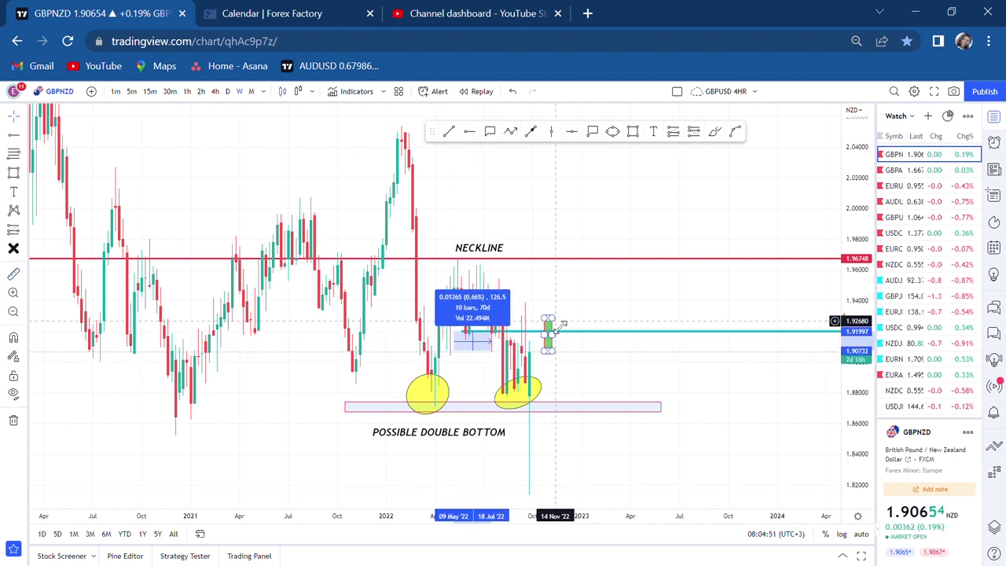
{"action": "left_click", "coordinate": [548, 330]}
{"action": "key", "text": "Delete"}
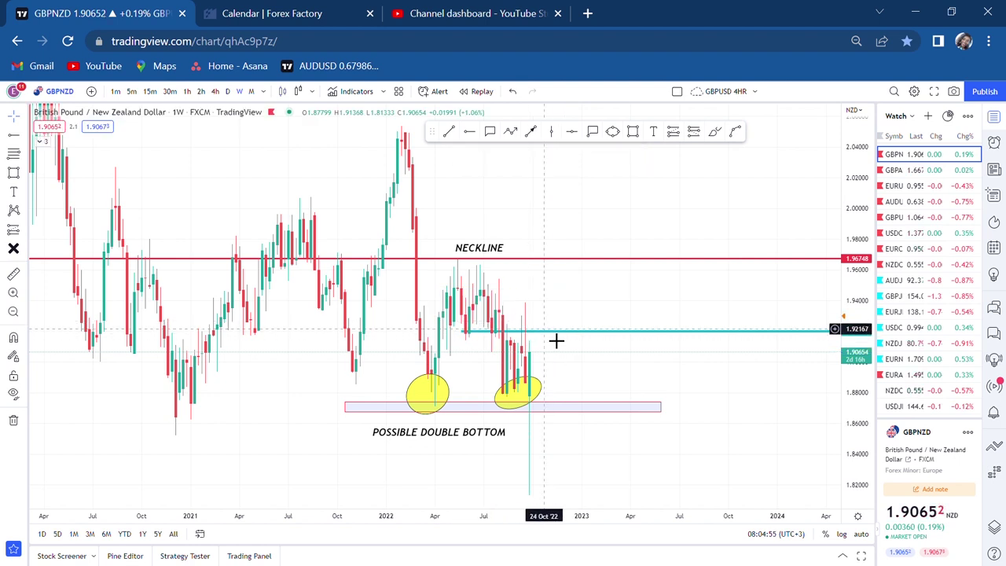
Add a HALF text label just above the right portion of the cyan 1.91997 ray.
{"action": "left_click", "coordinate": [653, 132]}
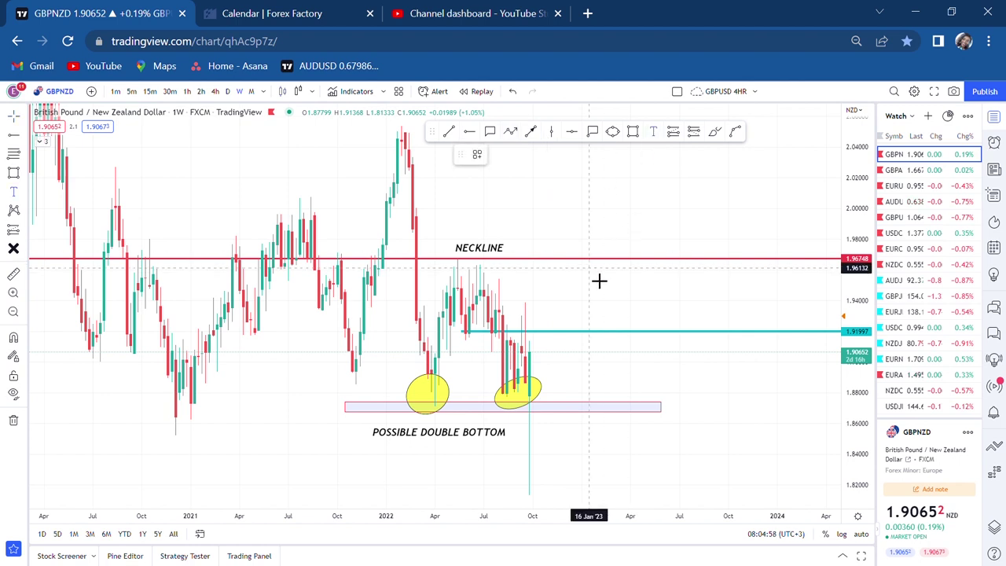
{"action": "left_click", "coordinate": [597, 326]}
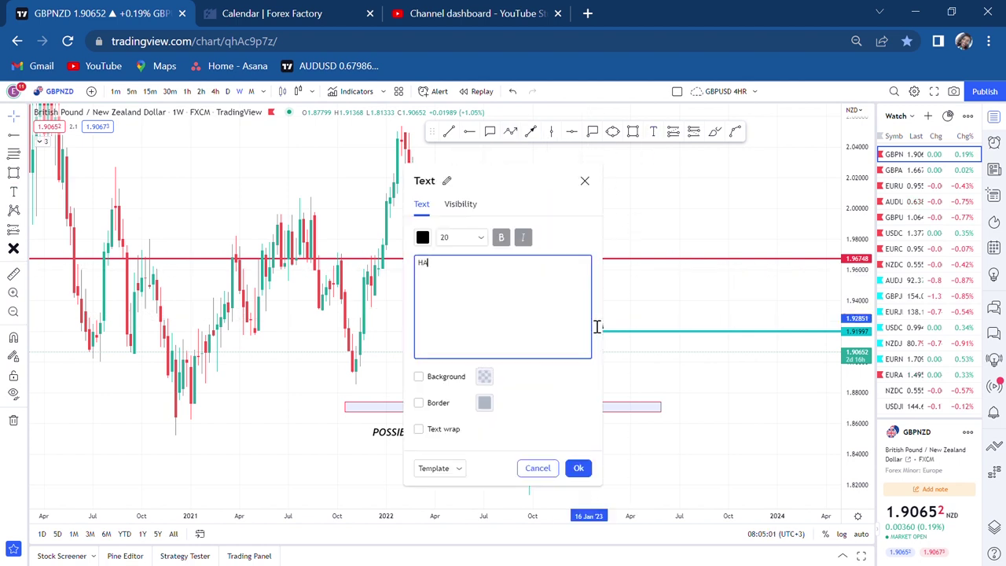
{"action": "left_click", "coordinate": [662, 319]}
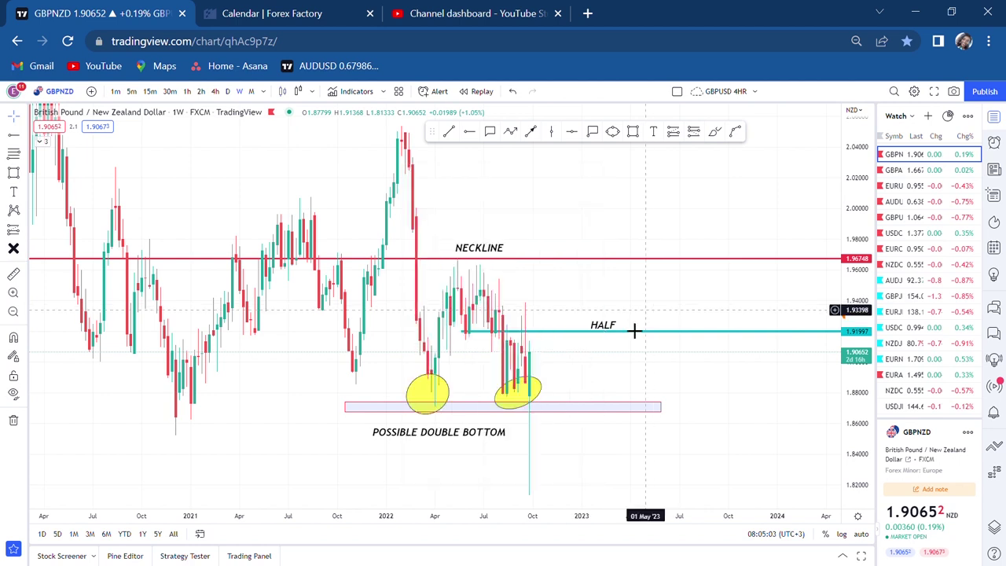
{"action": "left_click_drag", "start_coordinate": [618, 330], "coordinate": [648, 327]}
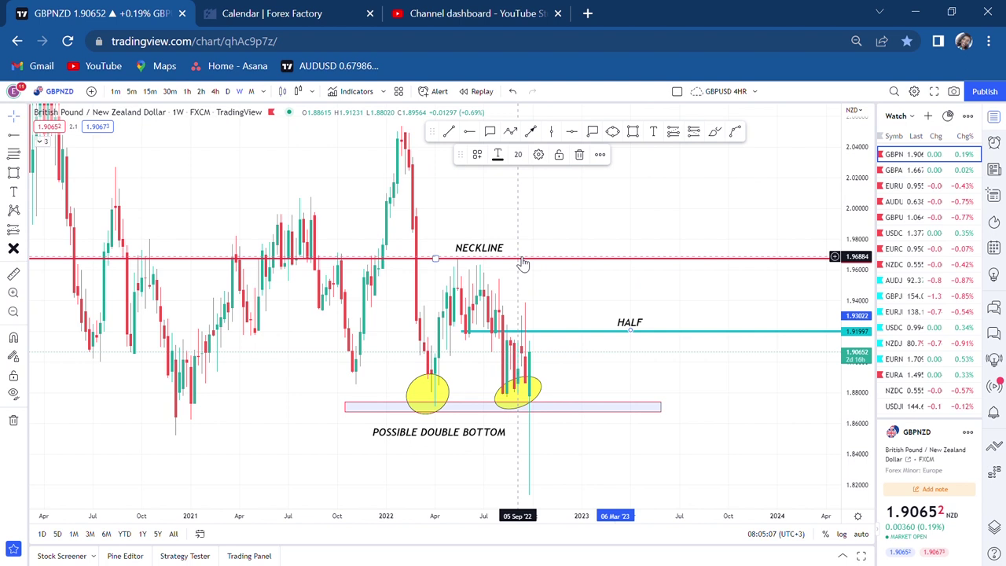
Place a red horizontal line at the 2022 high of 2.05293, deleting the duplicate lines at 2.05464.
{"action": "left_click", "coordinate": [579, 247]}
{"action": "left_click_drag", "start_coordinate": [579, 247], "coordinate": [586, 294]}
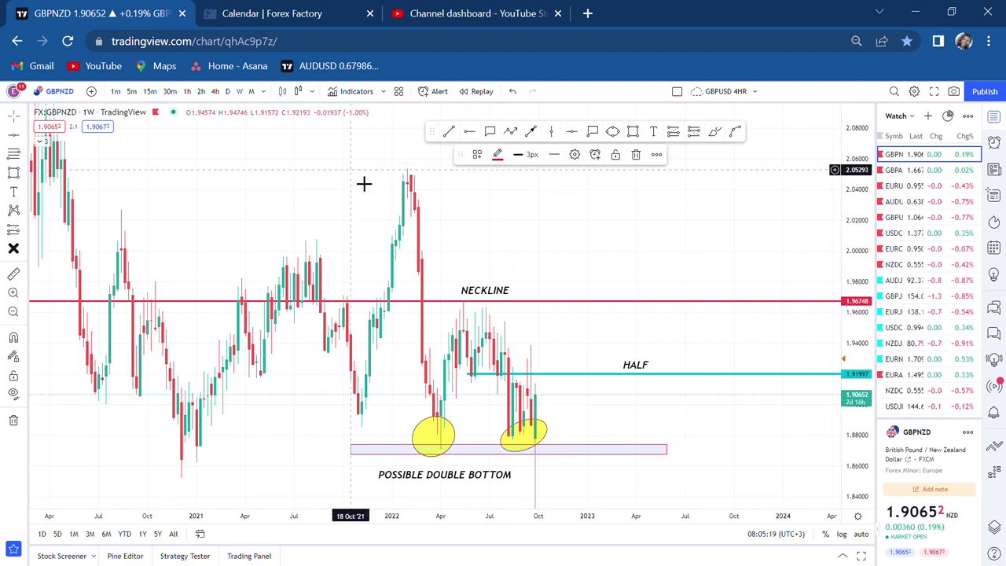
{"action": "left_click", "coordinate": [572, 132]}
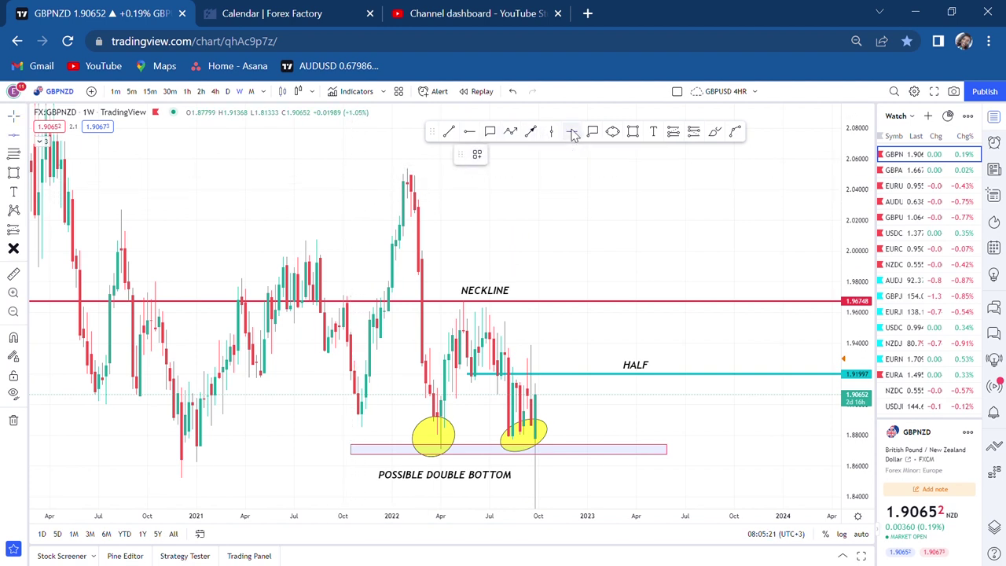
{"action": "left_click", "coordinate": [410, 179]}
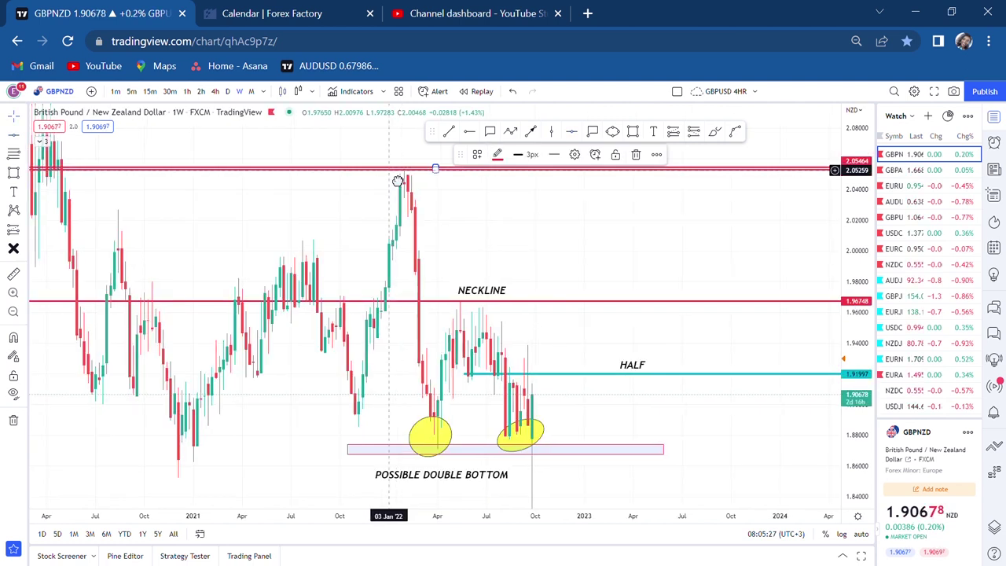
{"action": "left_click", "coordinate": [635, 156]}
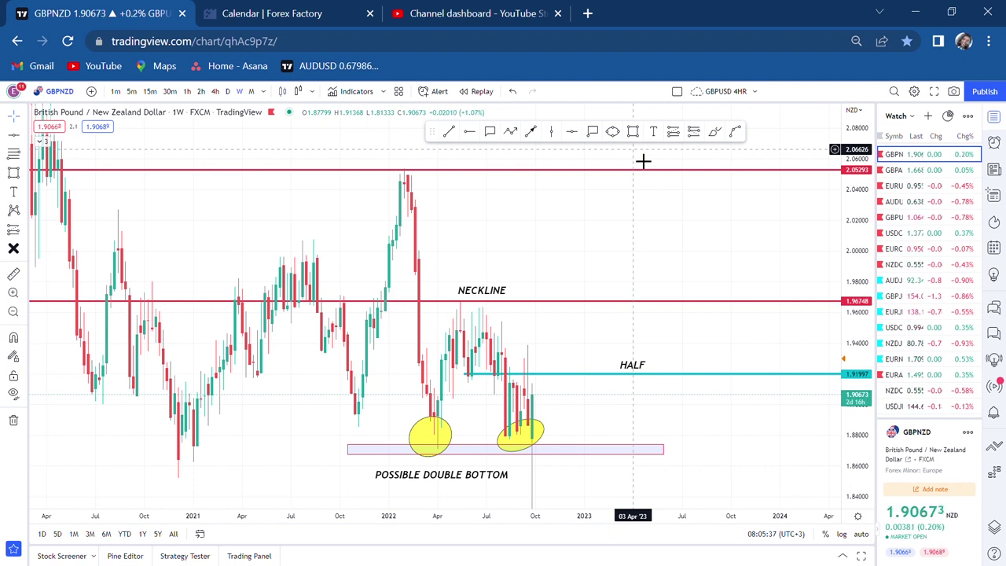
{"action": "left_click_drag", "start_coordinate": [725, 346], "coordinate": [762, 289]}
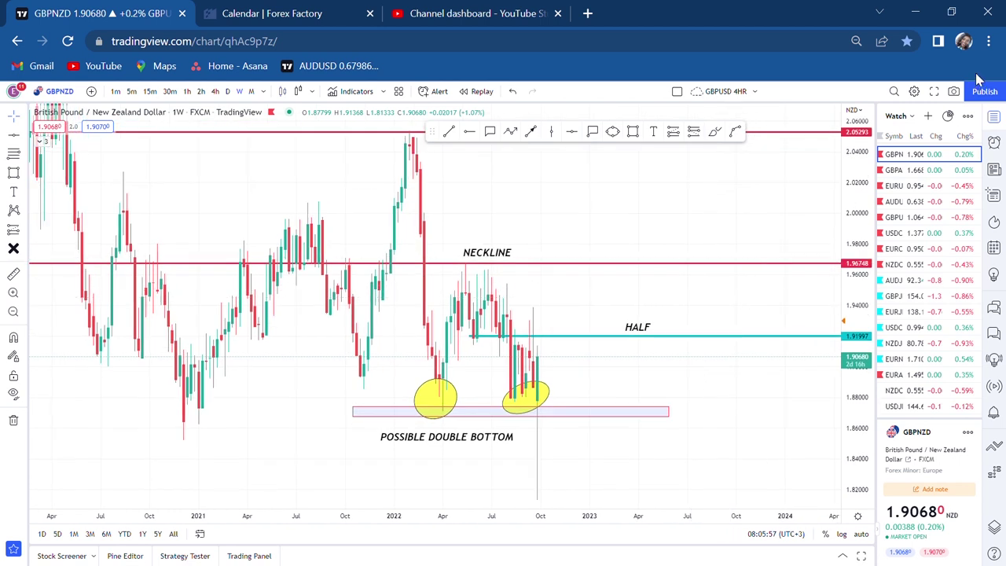
{"action": "left_click", "coordinate": [362, 181]}
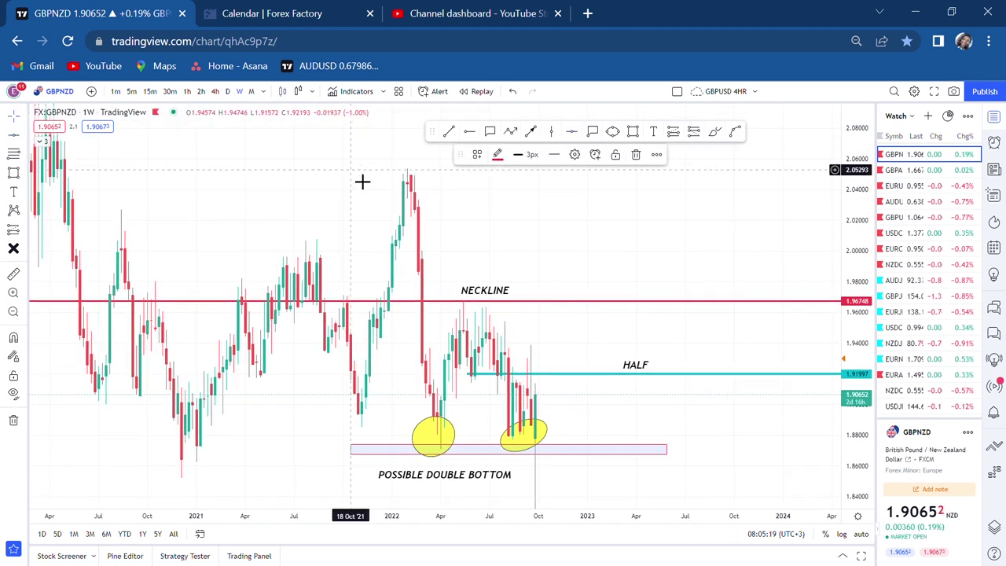
{"action": "left_click", "coordinate": [574, 135]}
{"action": "left_click", "coordinate": [409, 178]}
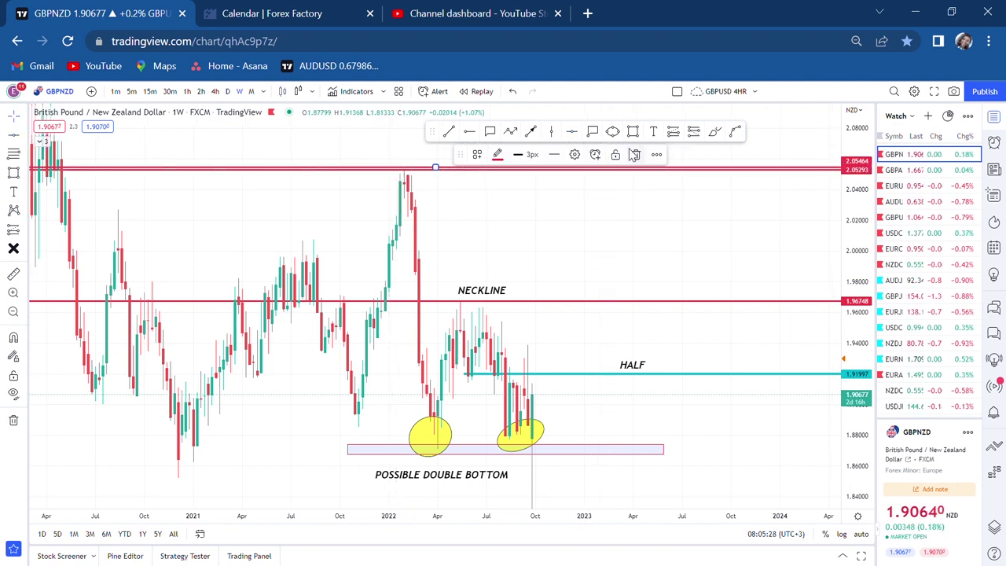
{"action": "left_click", "coordinate": [634, 154]}
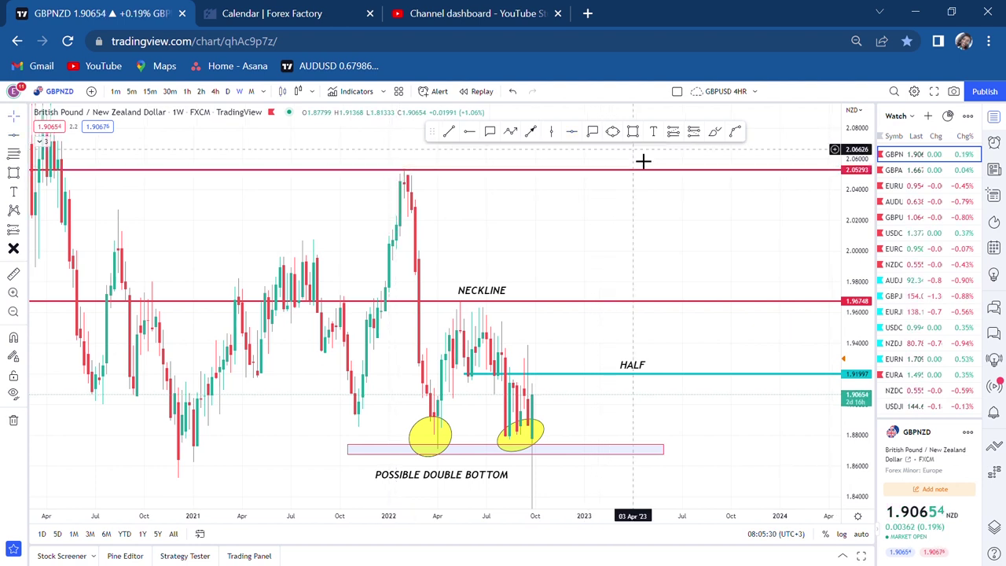